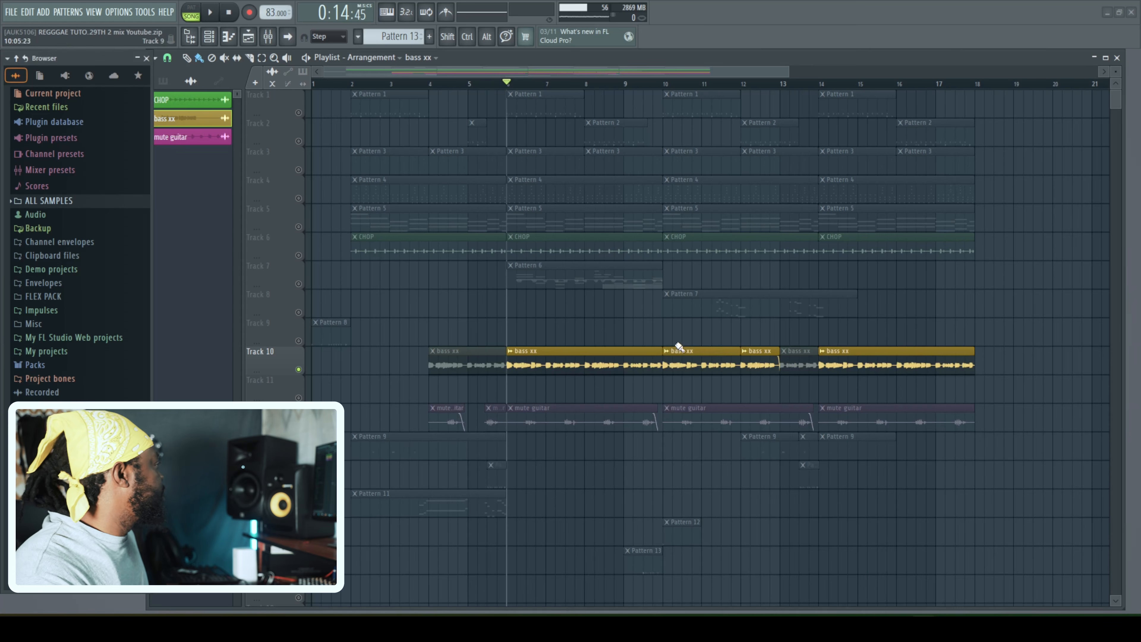
Step: Listen to the soloed bass xx clips in the playlist from bar 6
{"action": "key", "text": "space"}
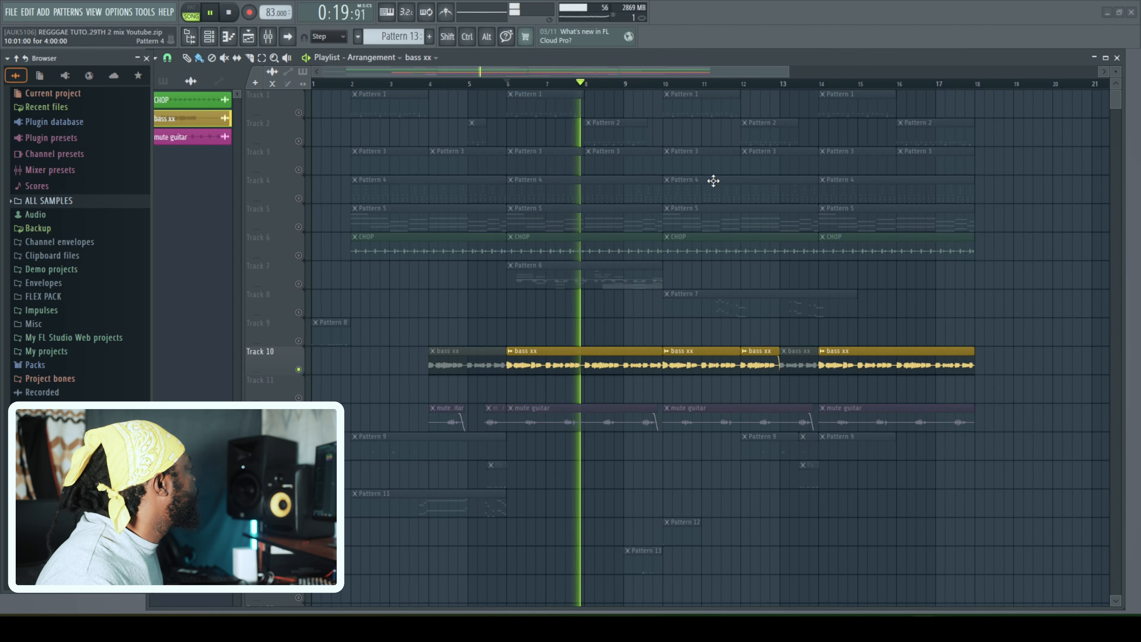
{"action": "left_click_drag", "start_coordinate": [786, 73], "coordinate": [584, 86]}
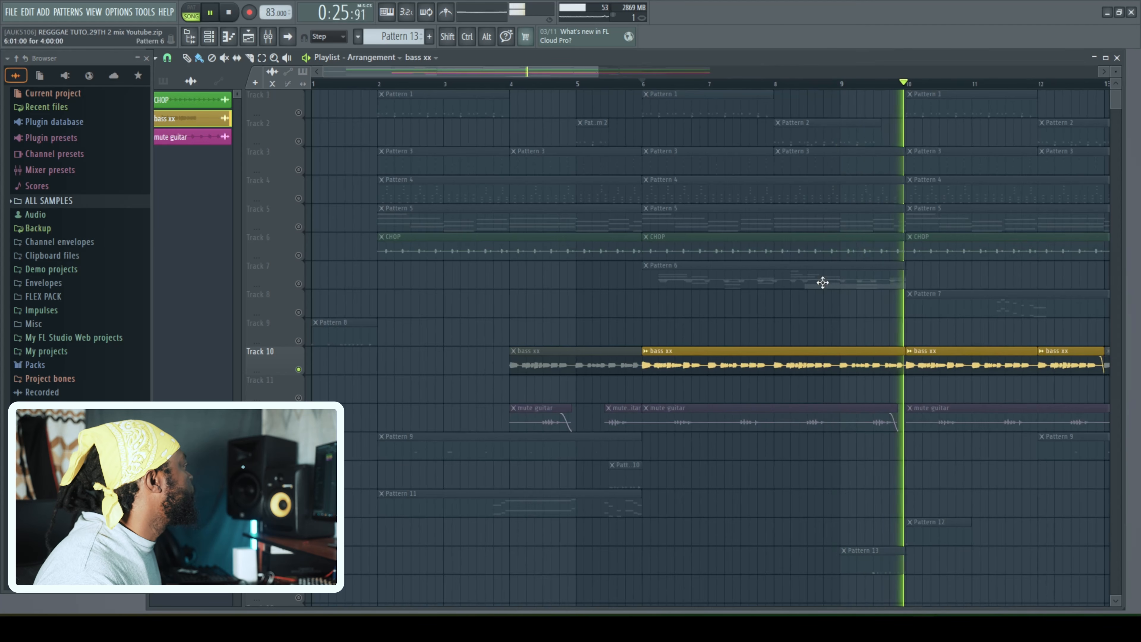
{"action": "key", "text": "space"}
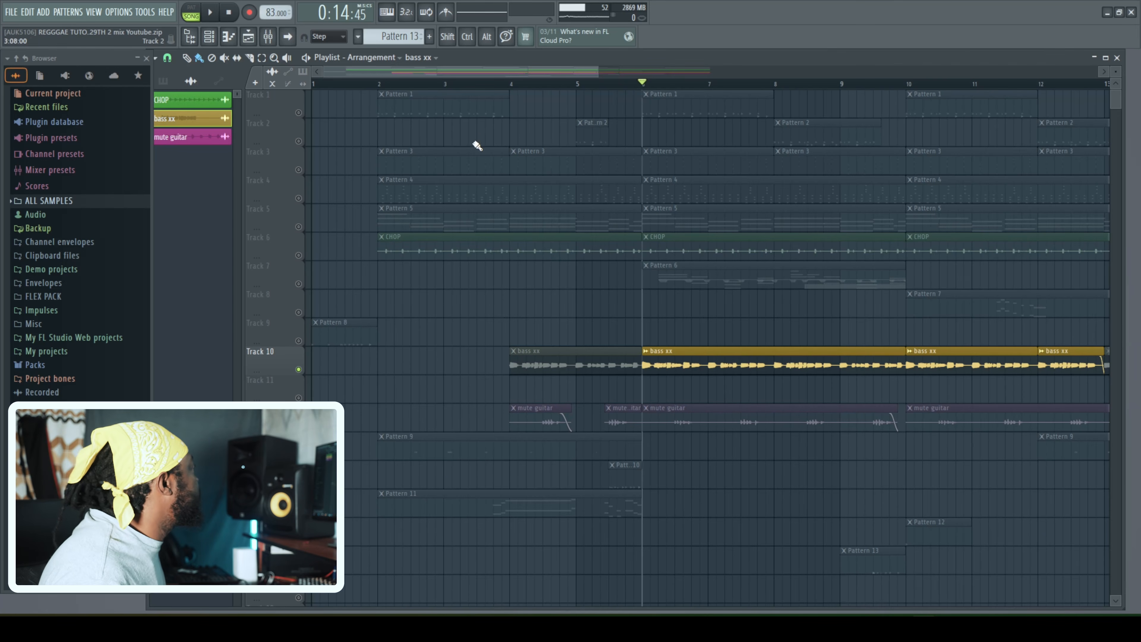
Step: Show the mixer and open Fruity Parametric EQ on the bass xx track to examine its band settings
{"action": "left_click", "coordinate": [268, 36]}
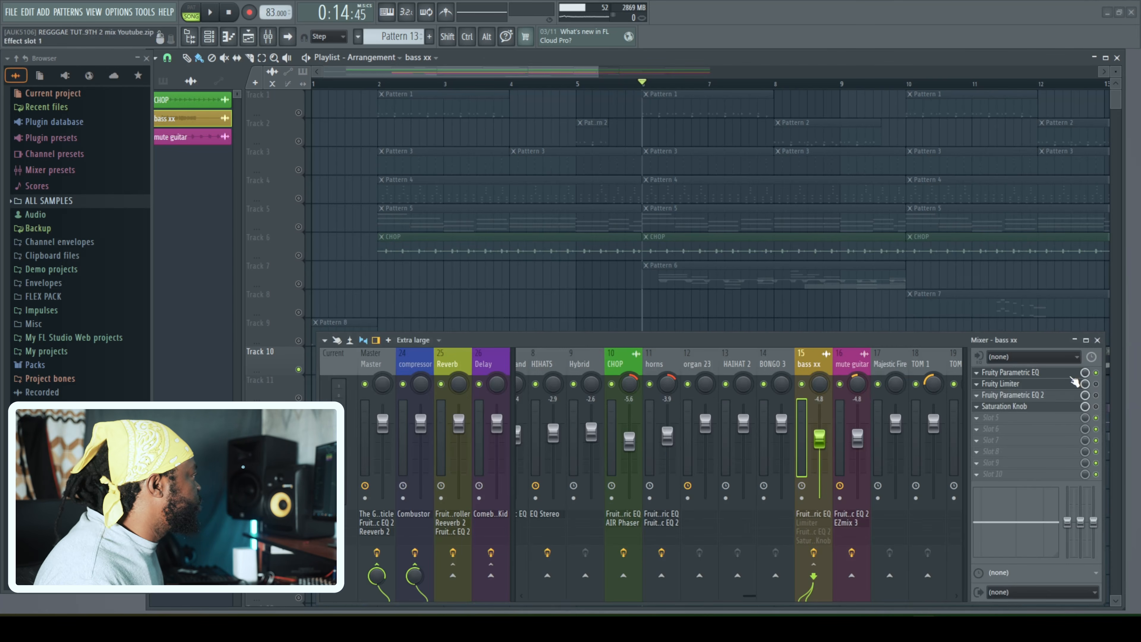
{"action": "left_click", "coordinate": [1028, 376]}
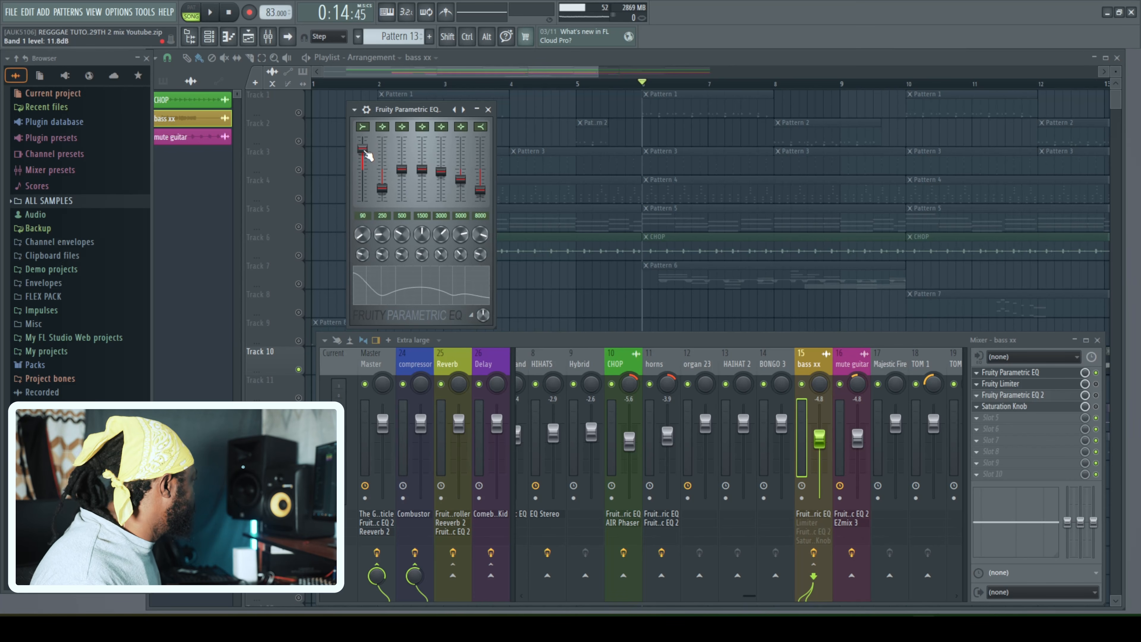
Step: Set a playlist loop selection from bar 6 to bar 10 and audition the bass with Fruity Parametric EQ active
{"action": "left_click", "coordinate": [263, 57]}
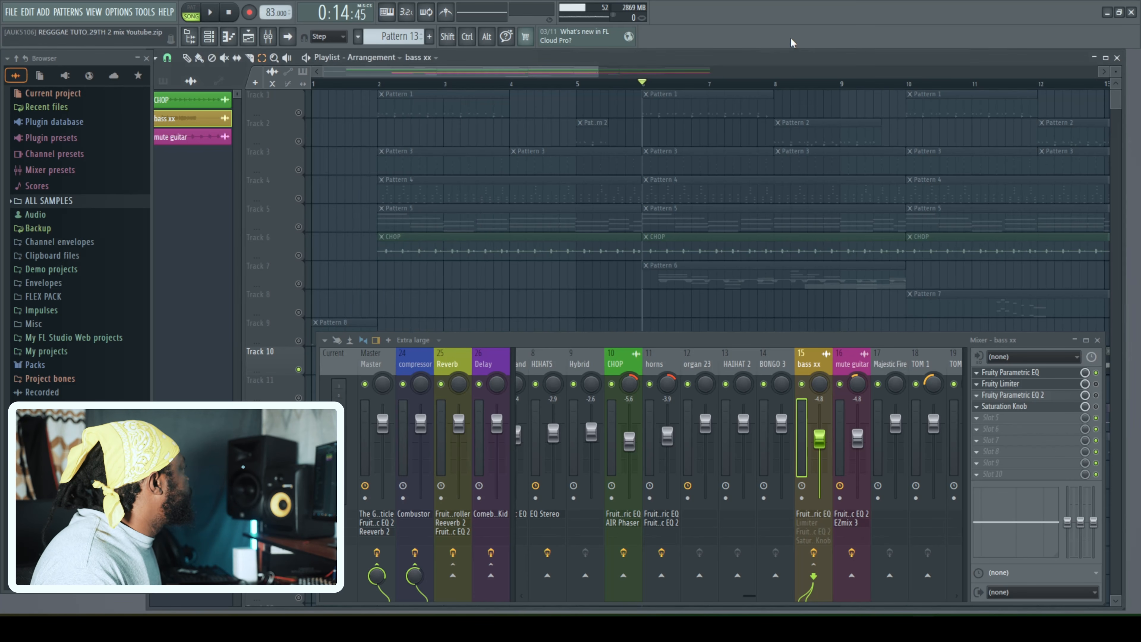
{"action": "left_click_drag", "start_coordinate": [657, 88], "coordinate": [903, 88]}
{"action": "key", "text": "space"}
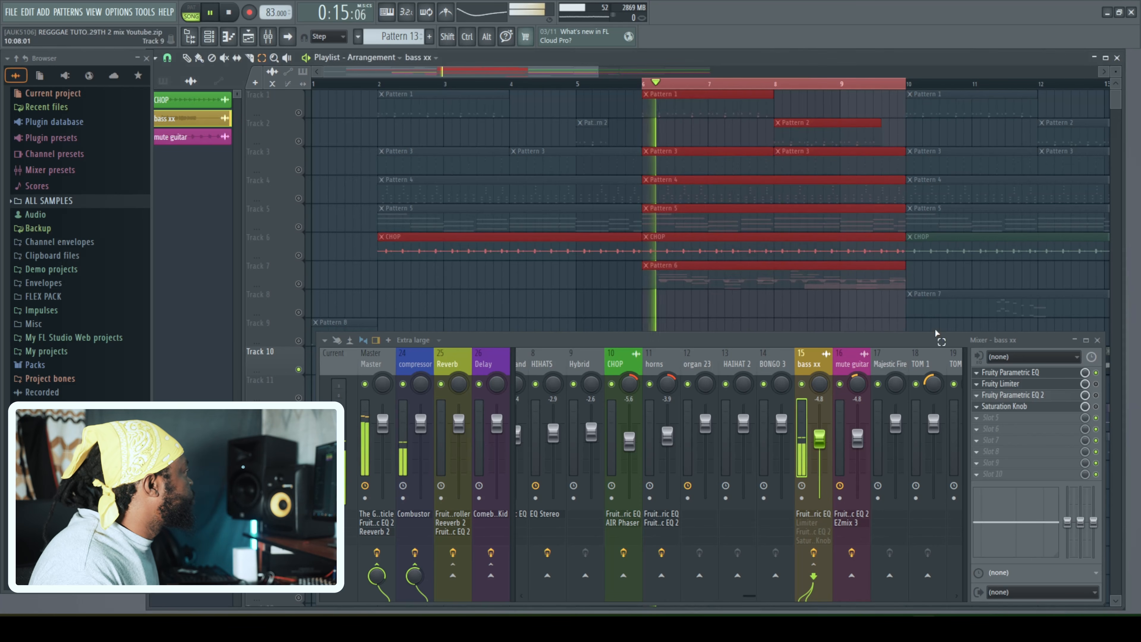
{"action": "key", "text": "space"}
Step: Compare the looped bass with Fruity Parametric EQ bypassed and re-enabled
{"action": "left_click", "coordinate": [1096, 372]}
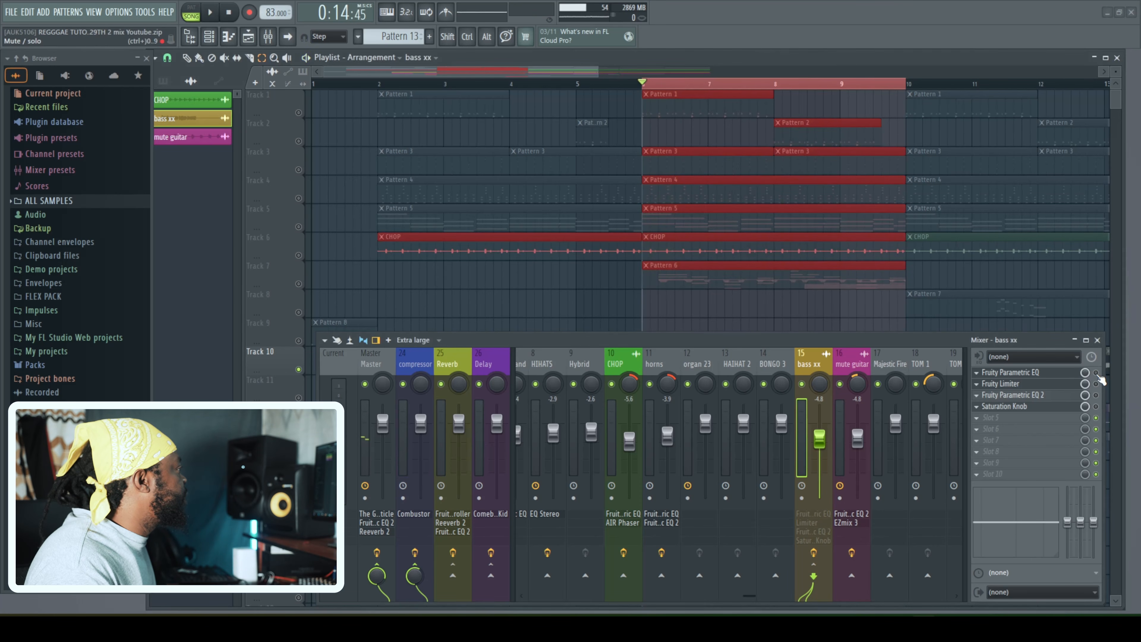
{"action": "key", "text": "space"}
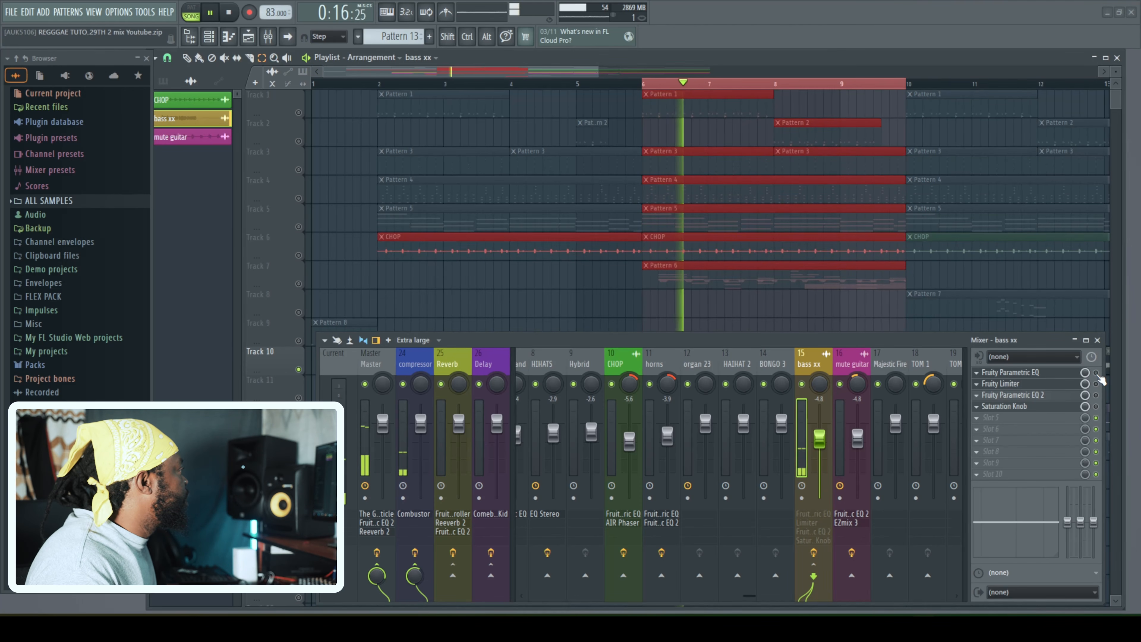
{"action": "key", "text": "space"}
{"action": "left_click", "coordinate": [1096, 373]}
{"action": "key", "text": "space"}
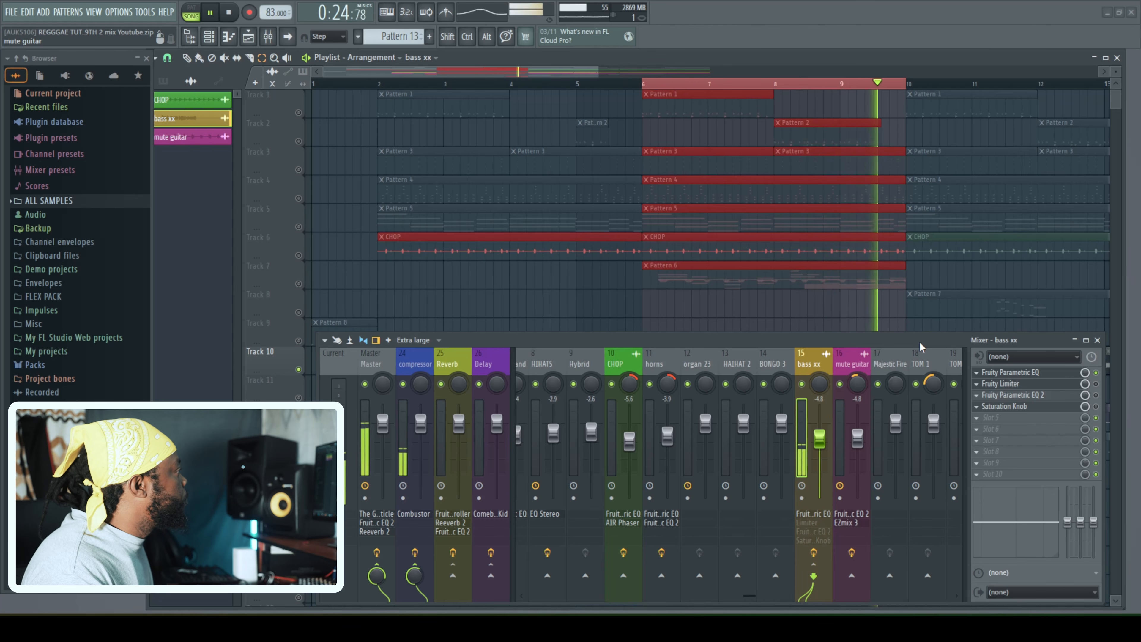
{"action": "key", "text": "space"}
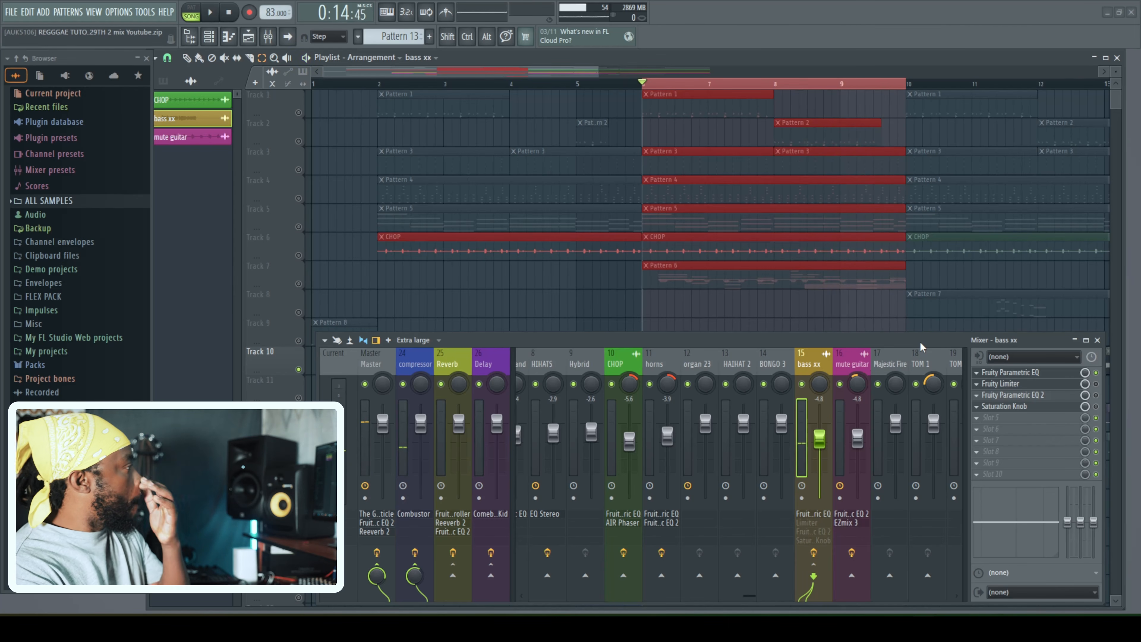
Step: Enable Fruity Parametric EQ 2 on bass xx and open it, playing the loop to examine its curve against the bass spectrum
{"action": "left_click_drag", "start_coordinate": [920, 343], "coordinate": [927, 313]}
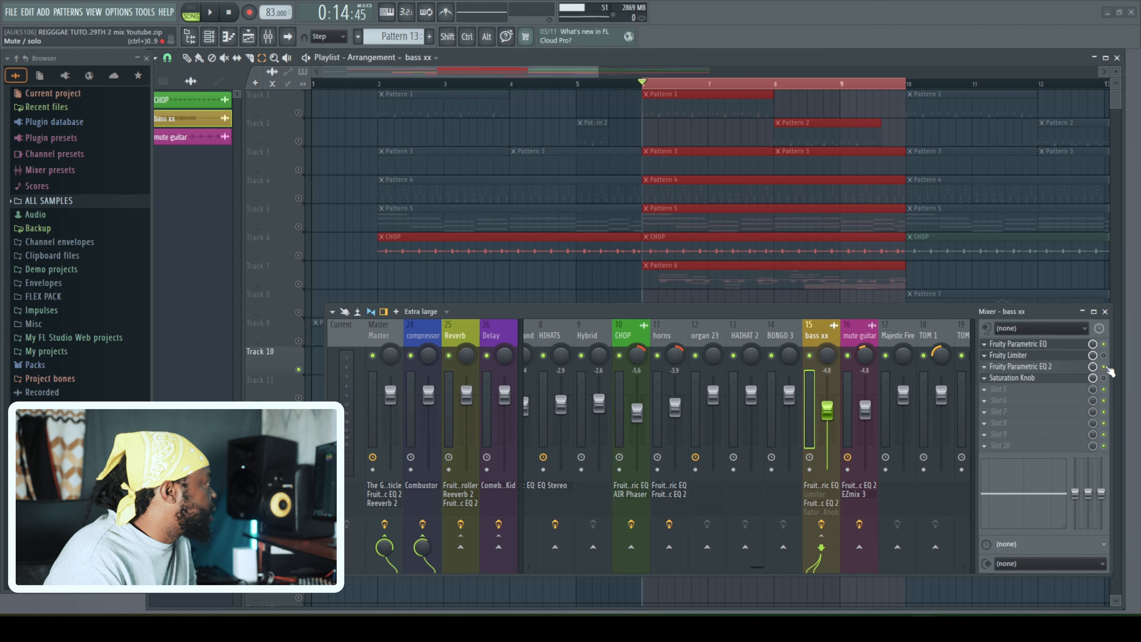
{"action": "left_click", "coordinate": [1026, 368]}
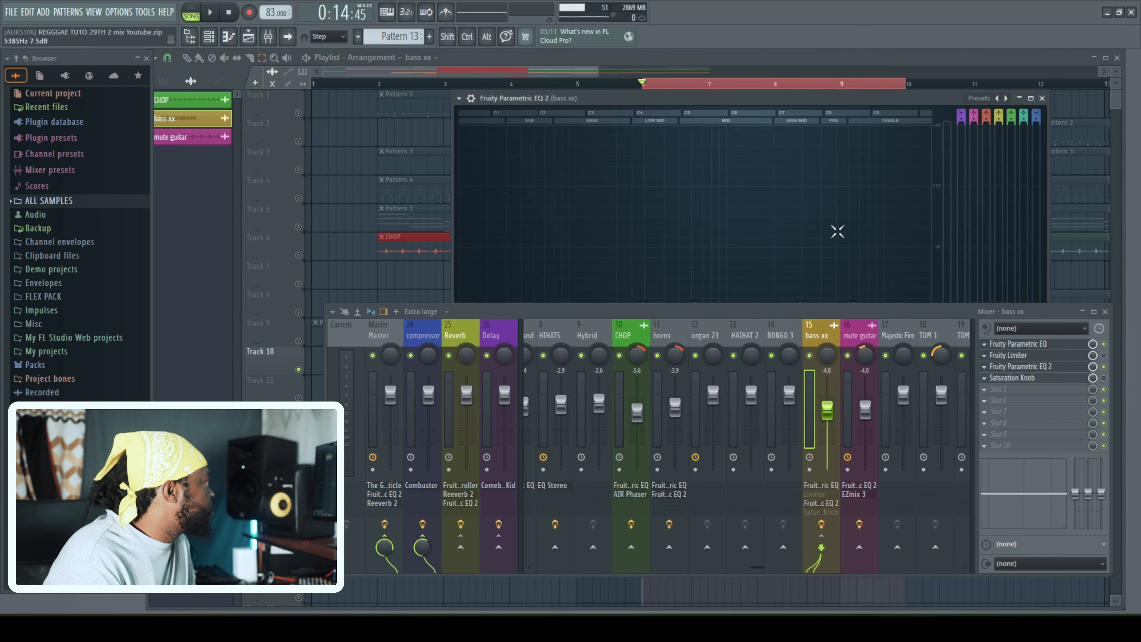
{"action": "left_click_drag", "start_coordinate": [859, 311], "coordinate": [849, 424]}
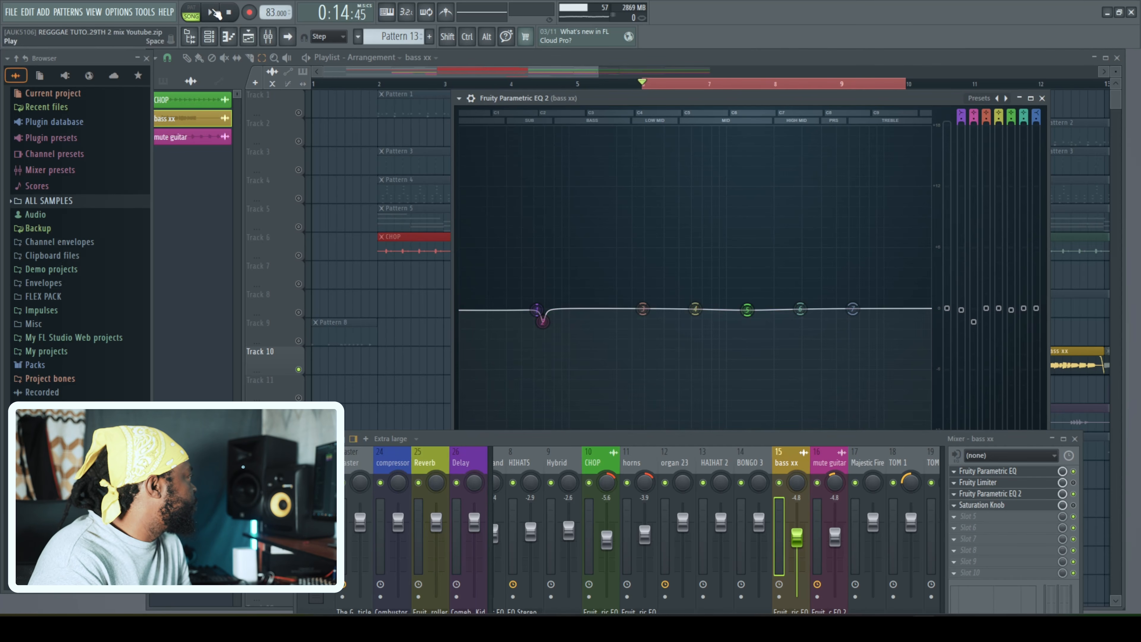
{"action": "left_click", "coordinate": [215, 12]}
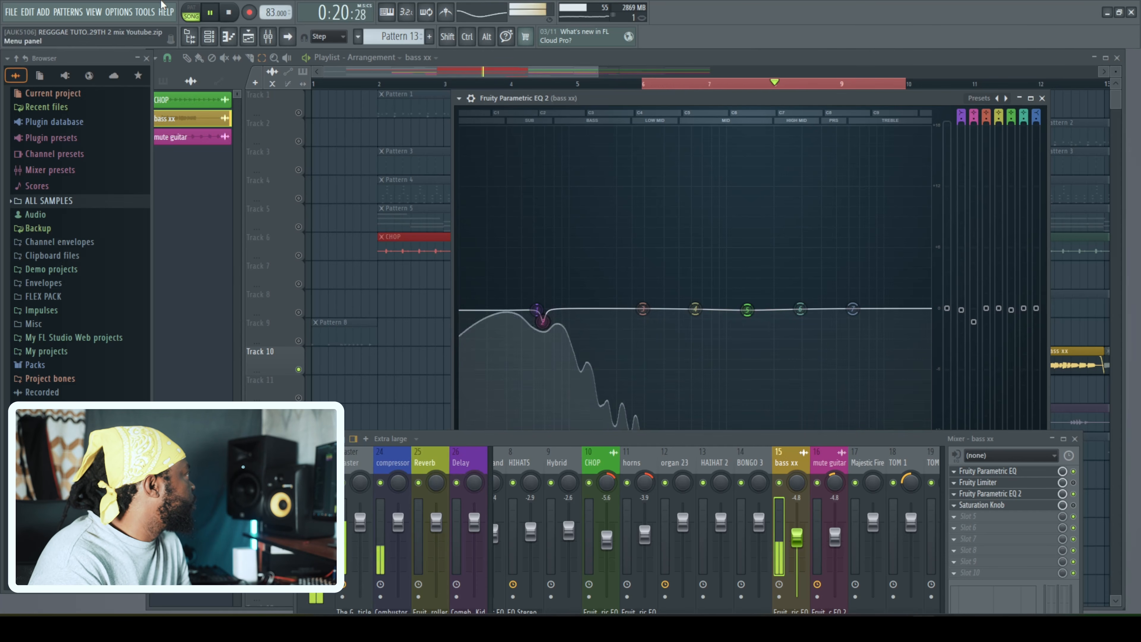
{"action": "key", "text": "space"}
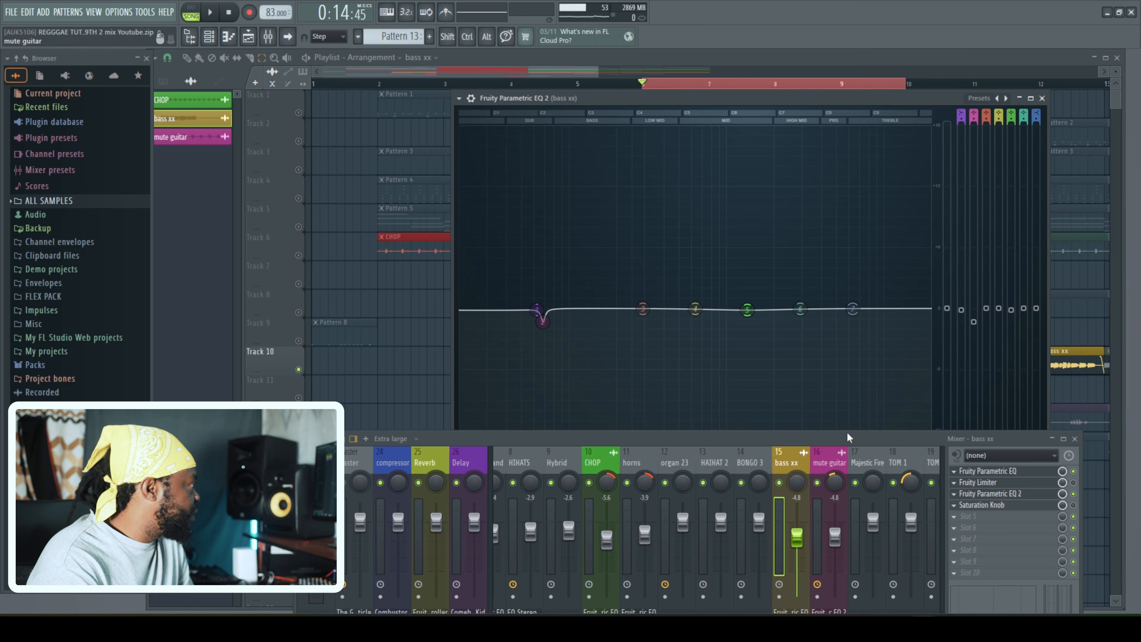
Step: Enable Fruity Limiter on the bass xx mixer track
{"action": "left_click_drag", "start_coordinate": [857, 435], "coordinate": [868, 263]}
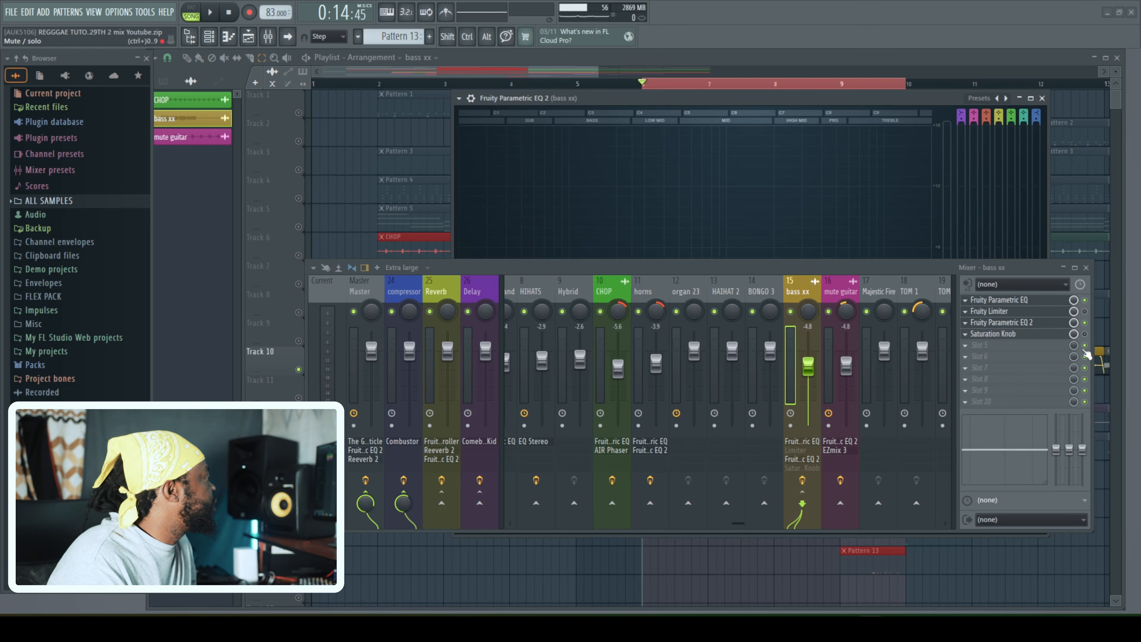
{"action": "left_click", "coordinate": [1084, 312]}
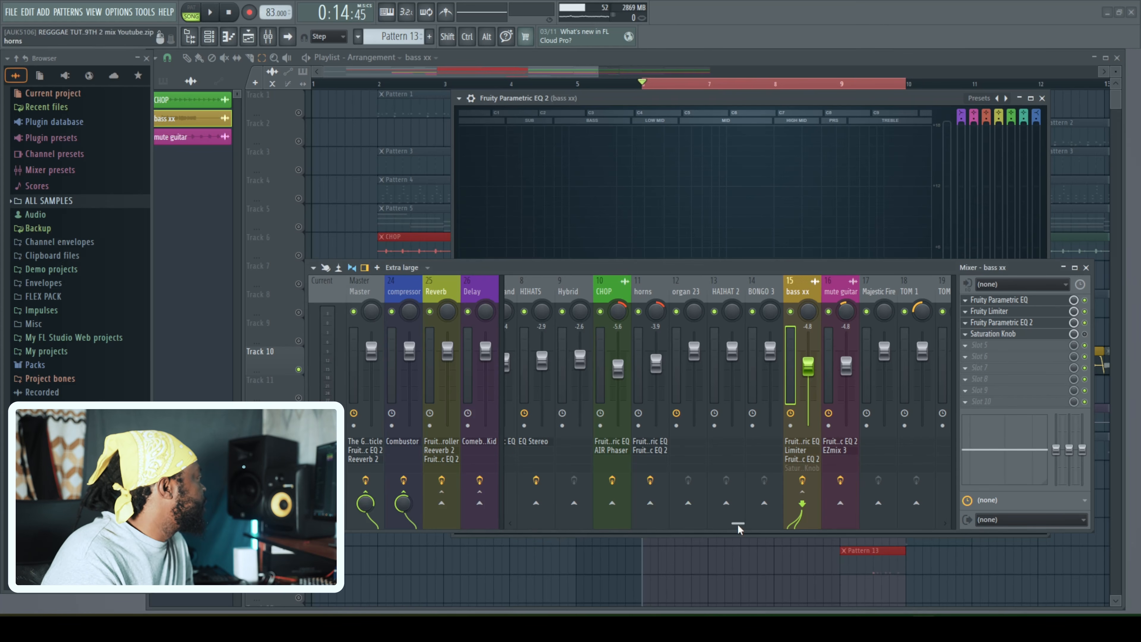
Step: Check the BEST A KICK (1) mixer track during loop playback and close the Fruity Parametric EQ 2 window
{"action": "scroll", "coordinate": [737, 523], "scroll_direction": "left", "scroll_amount": 3}
{"action": "left_click", "coordinate": [528, 339]}
{"action": "key", "text": "space"}
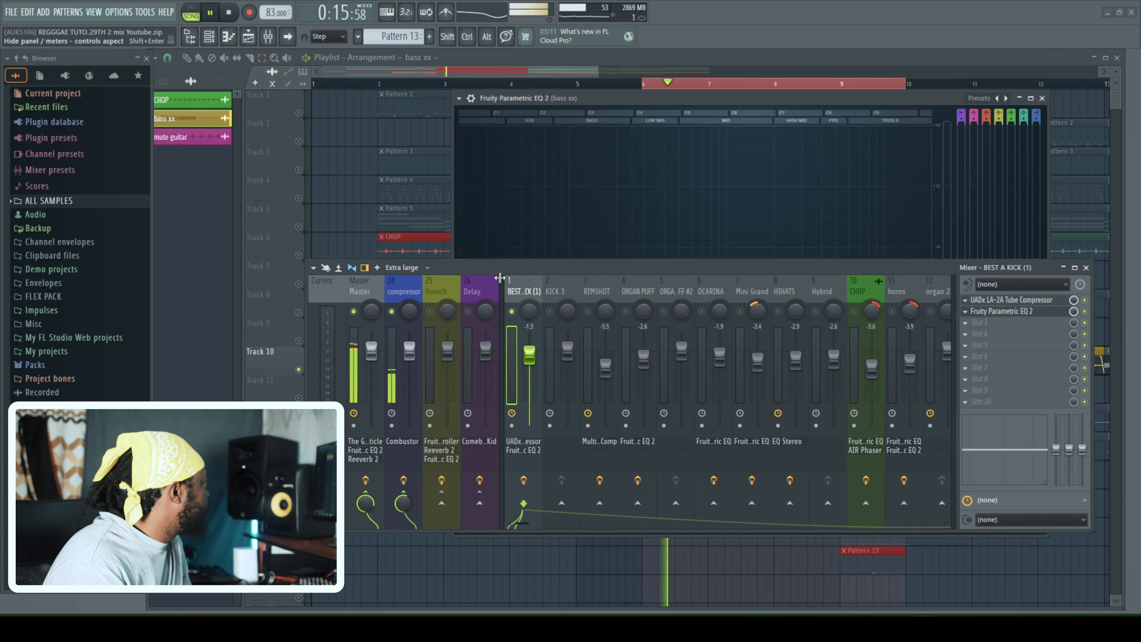
{"action": "left_click", "coordinate": [1041, 98]}
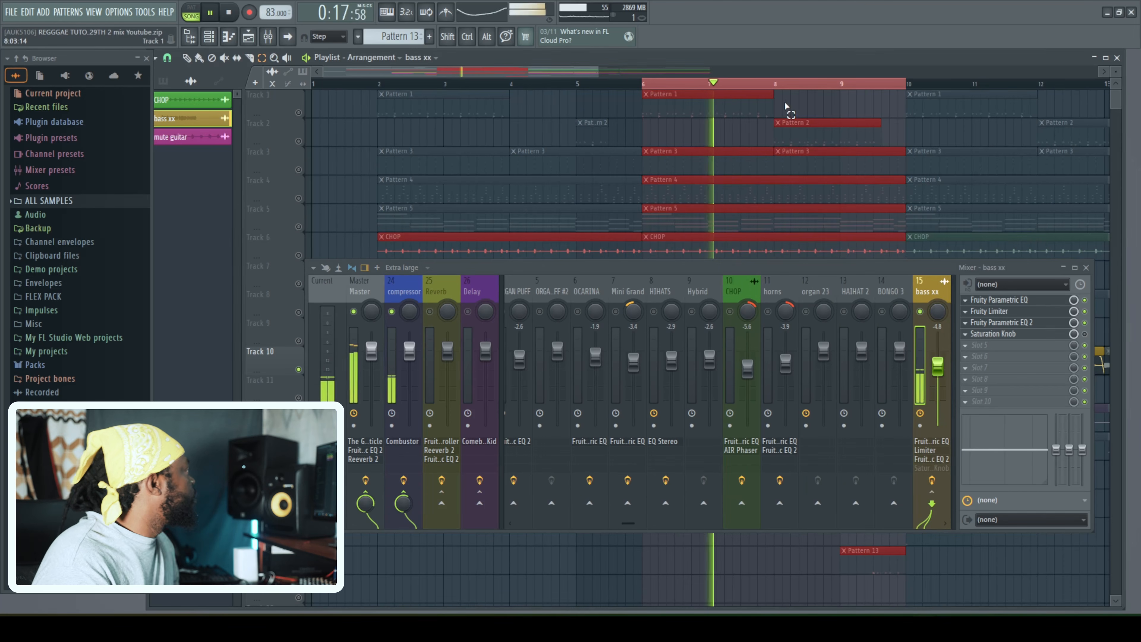
{"action": "key", "text": "space"}
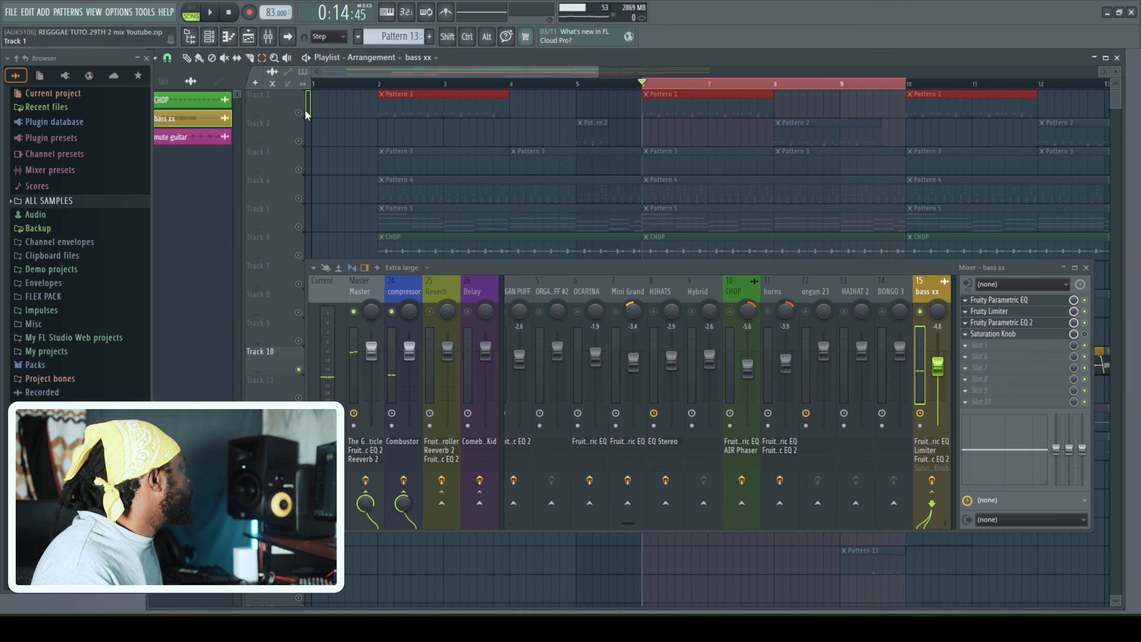
Step: Unmute playlist Tracks 1 and 2 and play the loop to hear the drum patterns with the bass
{"action": "left_click", "coordinate": [293, 112]}
{"action": "key", "text": "space"}
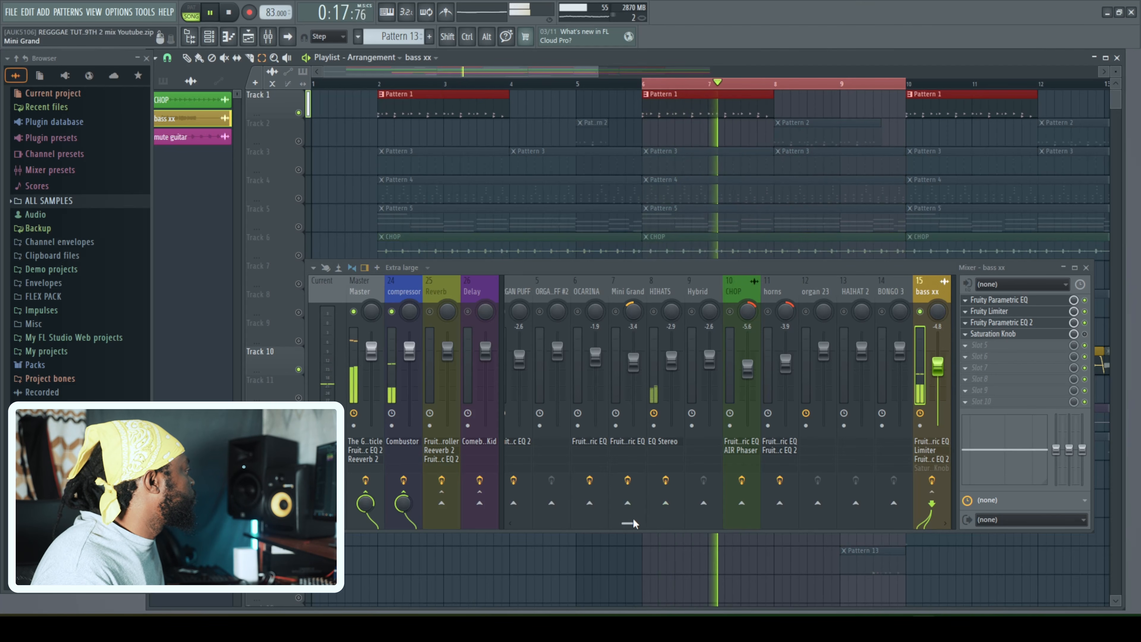
{"action": "left_click_drag", "start_coordinate": [629, 520], "coordinate": [520, 517]}
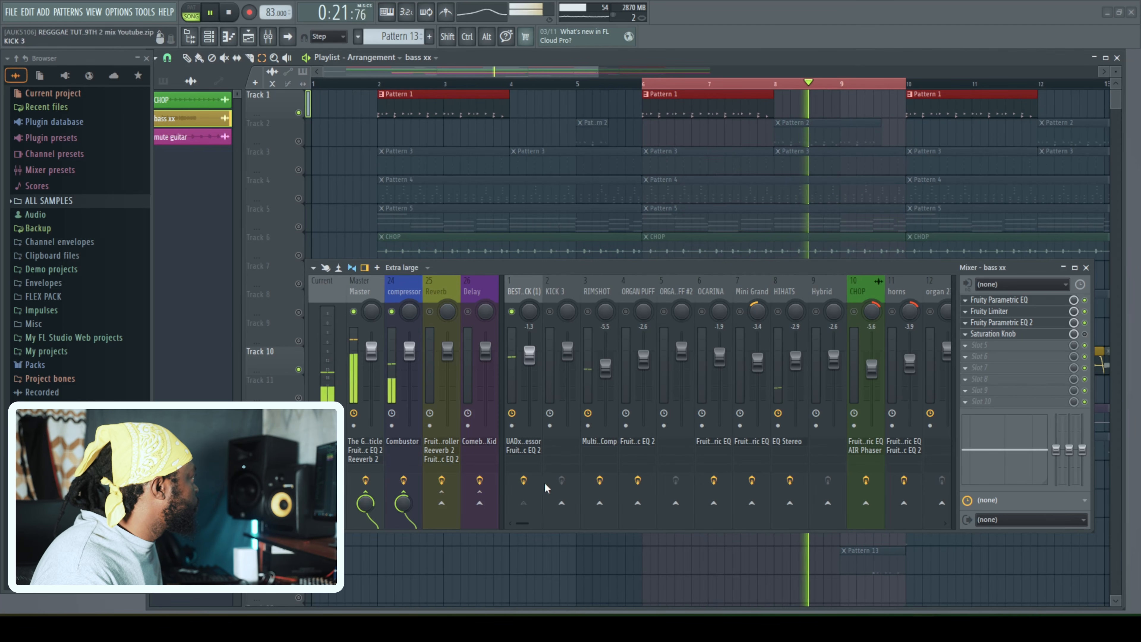
{"action": "left_click", "coordinate": [299, 141]}
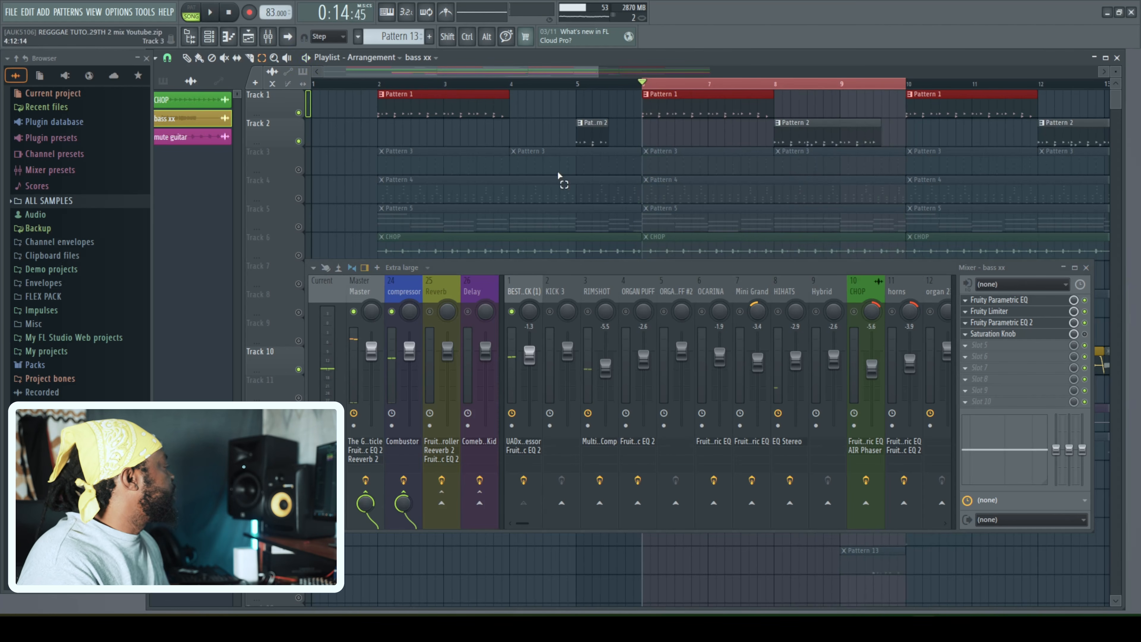
Step: Select the BEST A KICK (1) mixer track and show the routing and sidechain options for its send to bass xx
{"action": "left_click", "coordinate": [527, 342]}
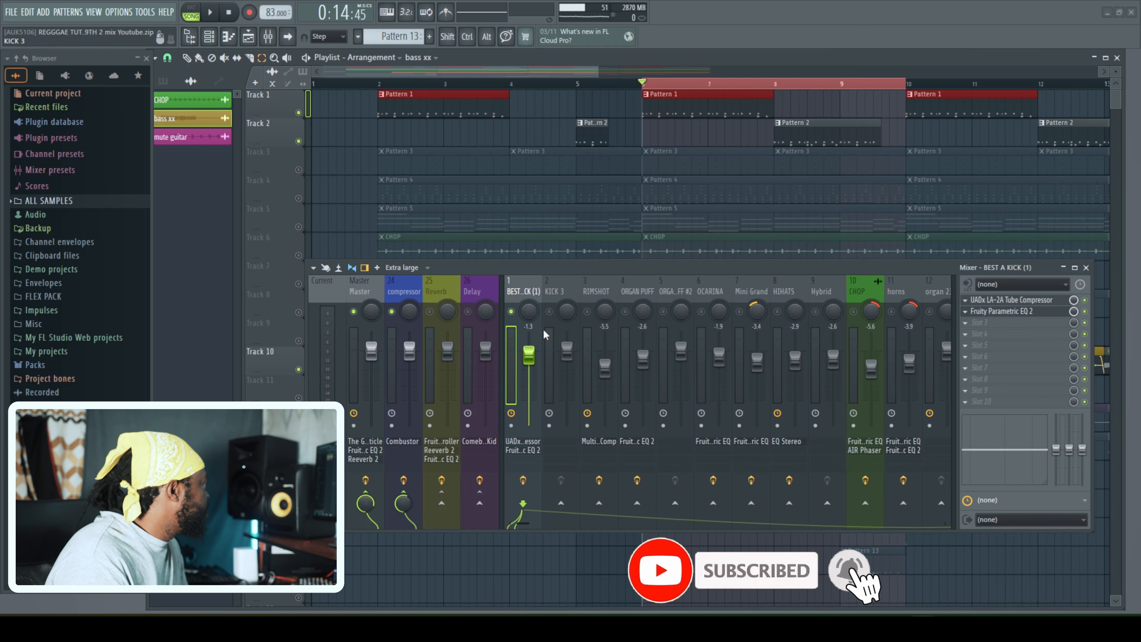
{"action": "left_click_drag", "start_coordinate": [526, 526], "coordinate": [774, 538]}
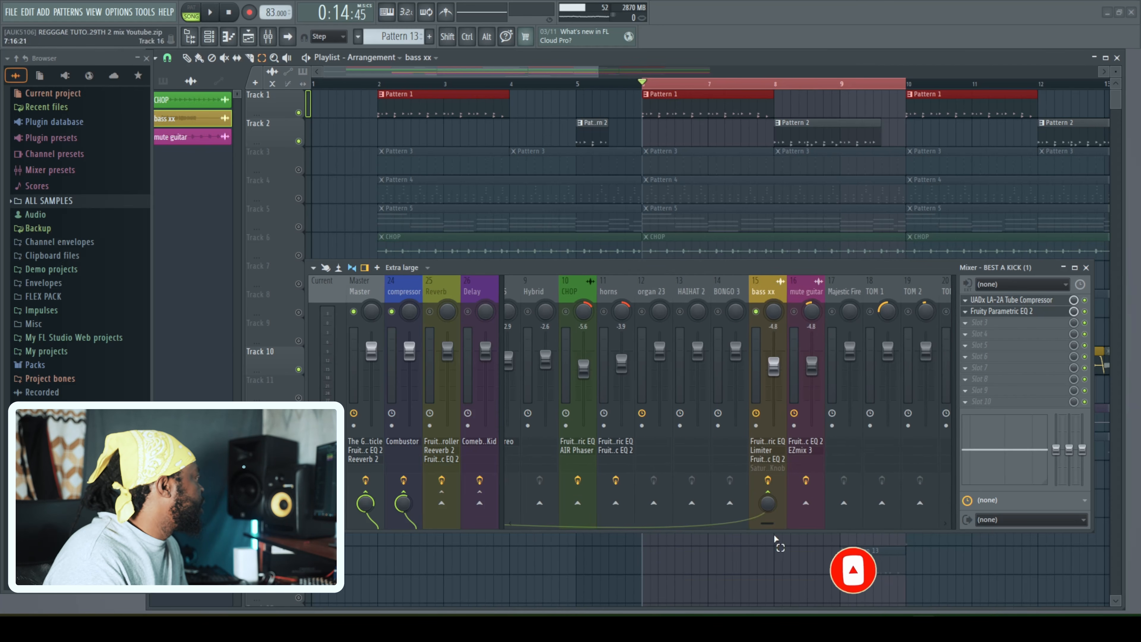
{"action": "right_click", "coordinate": [772, 491]}
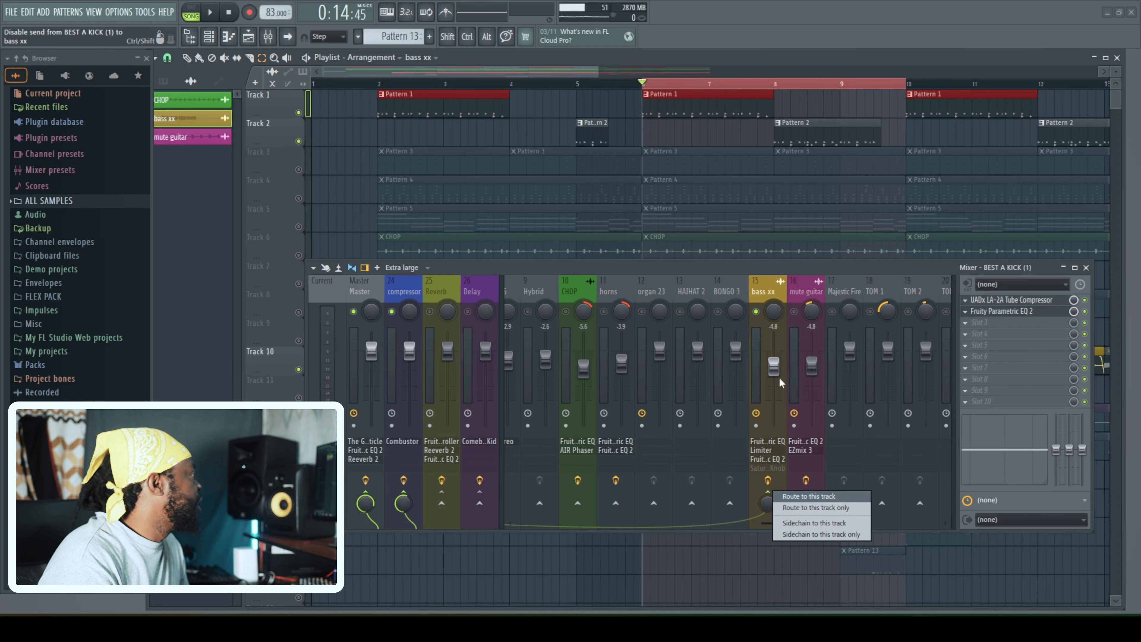
Step: Open Fruity Limiter on the bass xx track and arrange its window above the mixer
{"action": "left_click", "coordinate": [771, 282]}
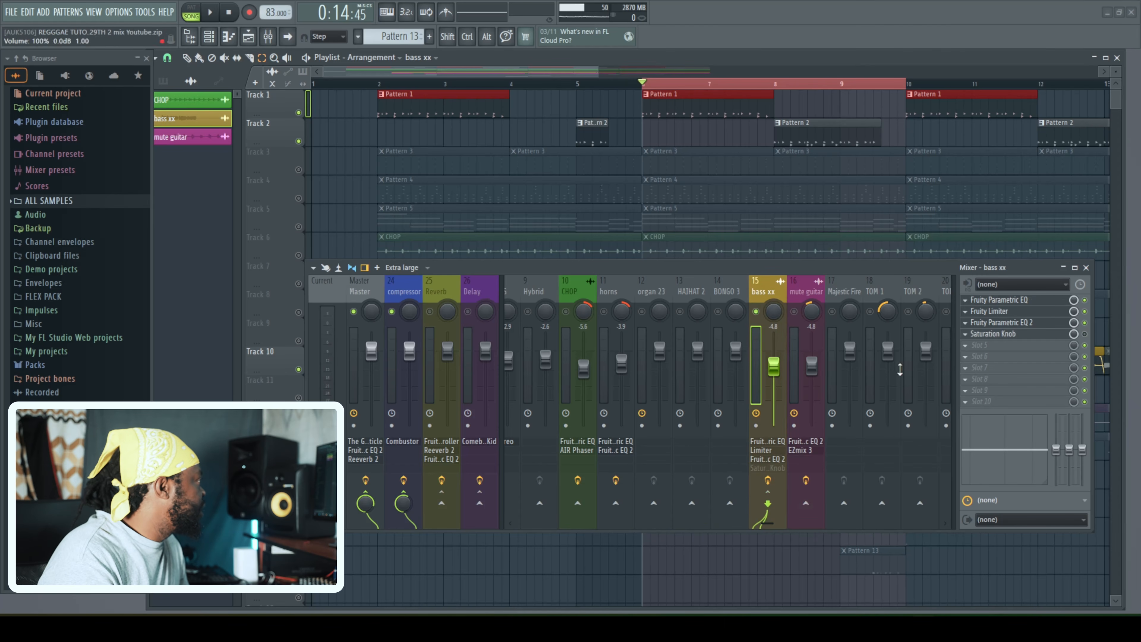
{"action": "left_click", "coordinate": [993, 312]}
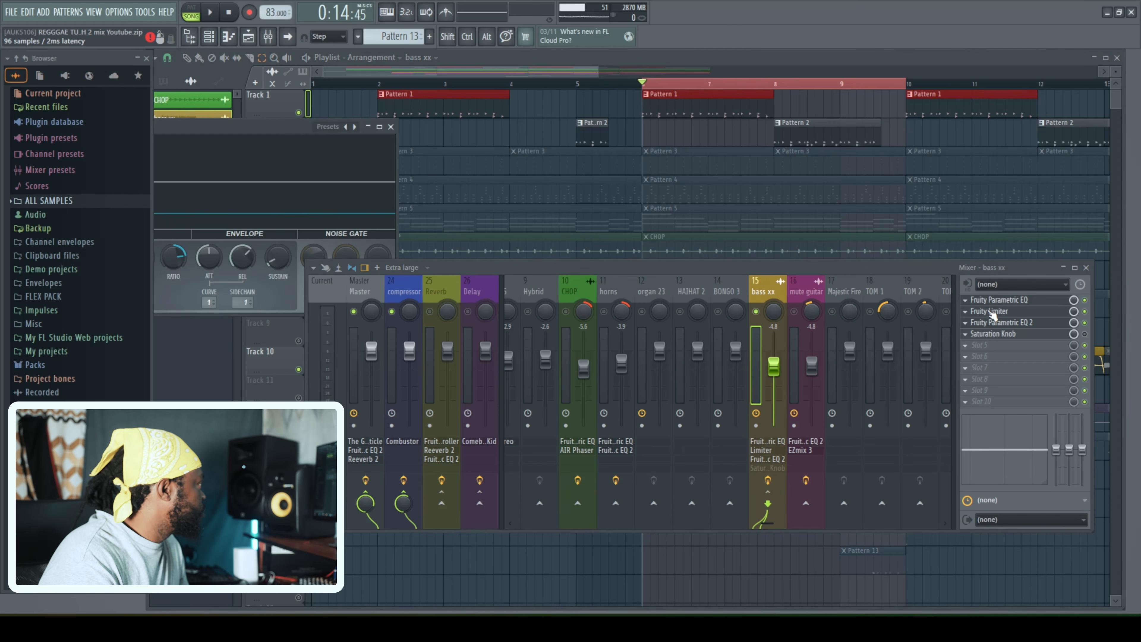
{"action": "left_click_drag", "start_coordinate": [272, 129], "coordinate": [692, 114]}
{"action": "left_click_drag", "start_coordinate": [717, 273], "coordinate": [715, 322]}
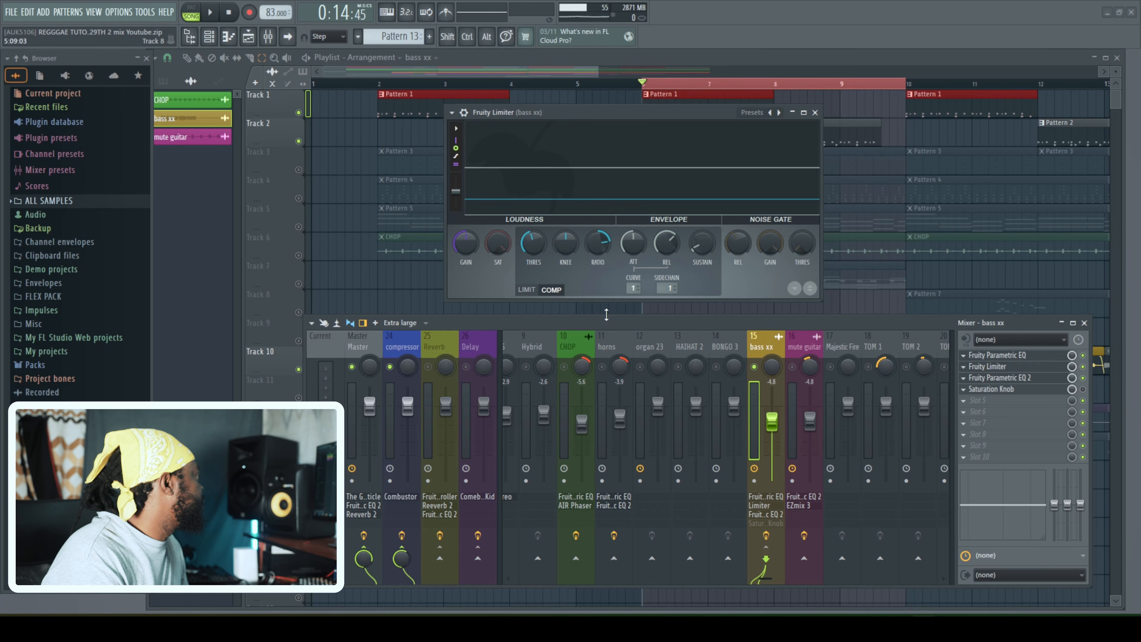
Step: Put Fruity Limiter in COMP mode and choose BEST A KICK (1) as its sidechain source
{"action": "left_click", "coordinate": [526, 290]}
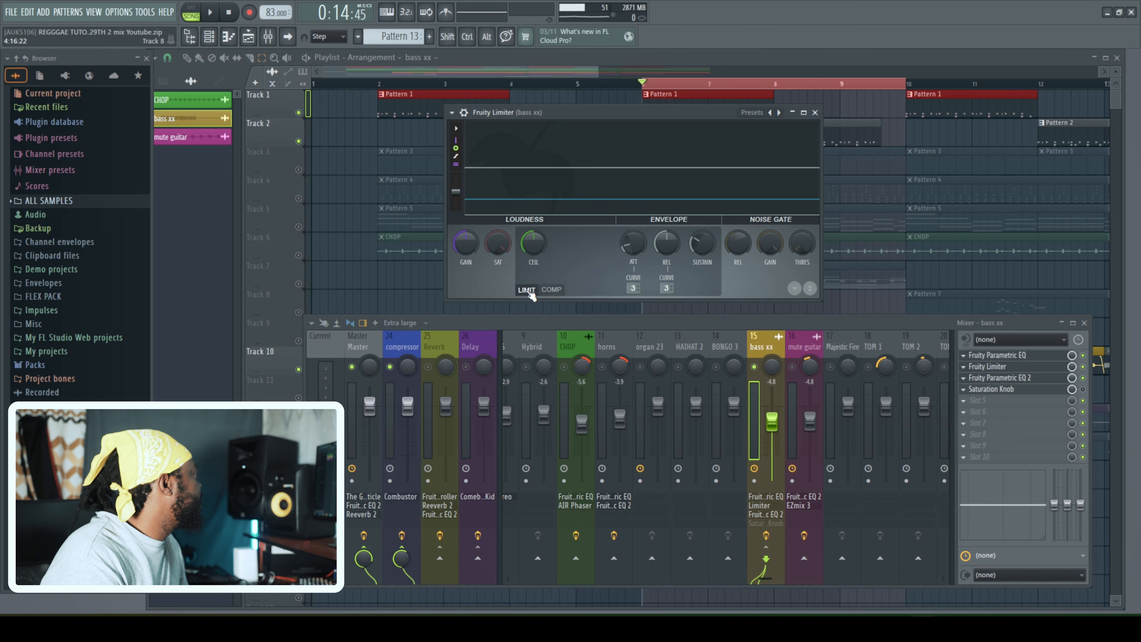
{"action": "left_click", "coordinate": [552, 290]}
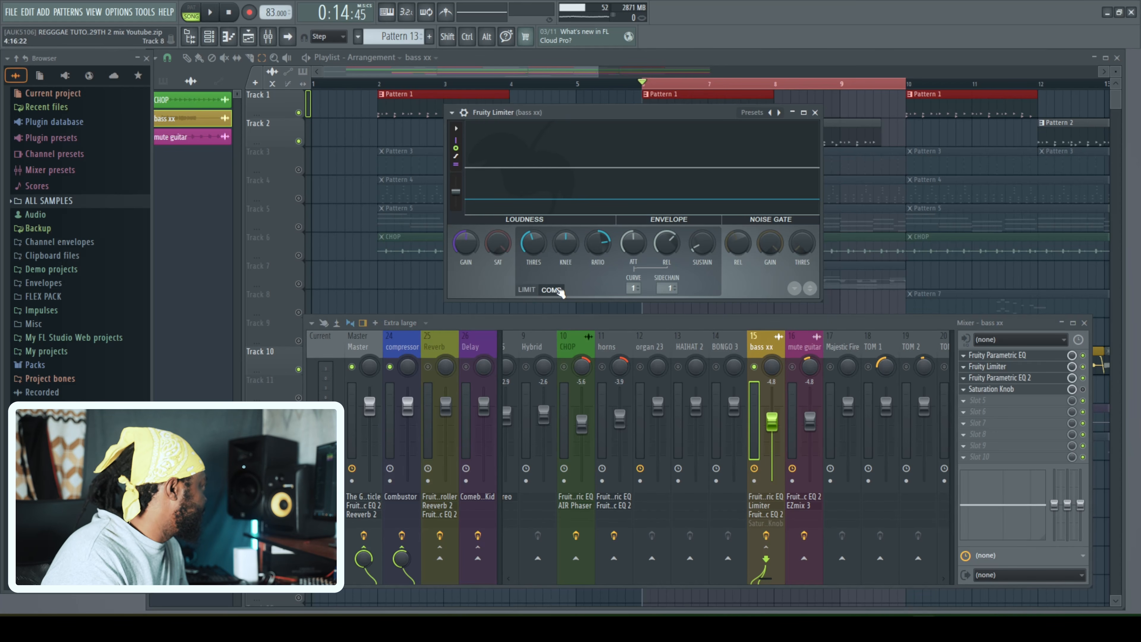
{"action": "left_click", "coordinate": [672, 289]}
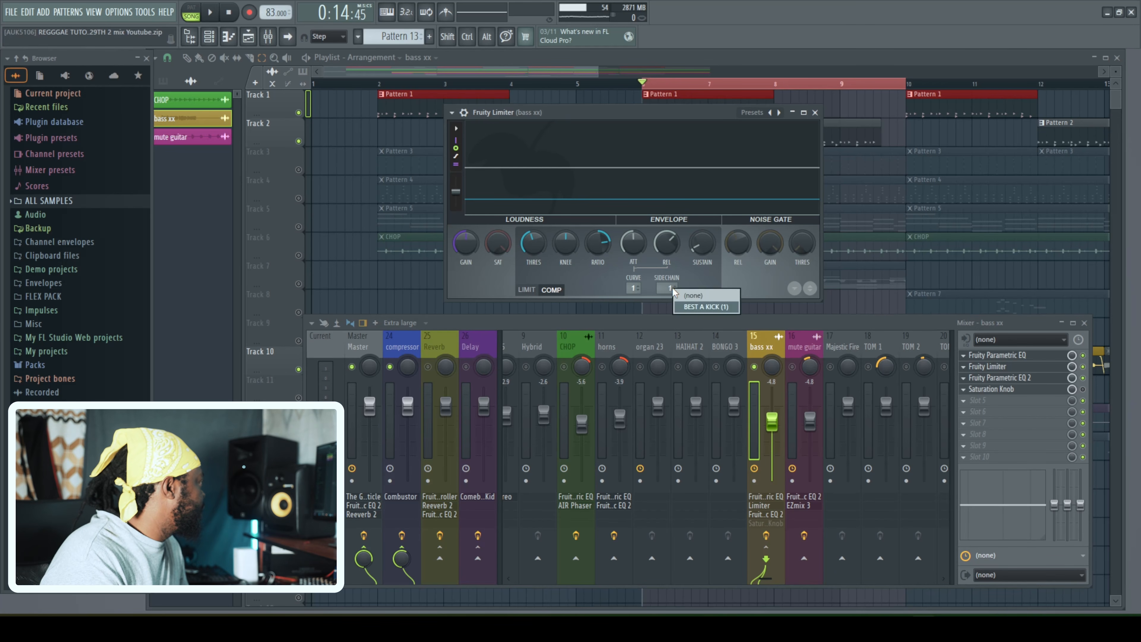
{"action": "left_click", "coordinate": [716, 307]}
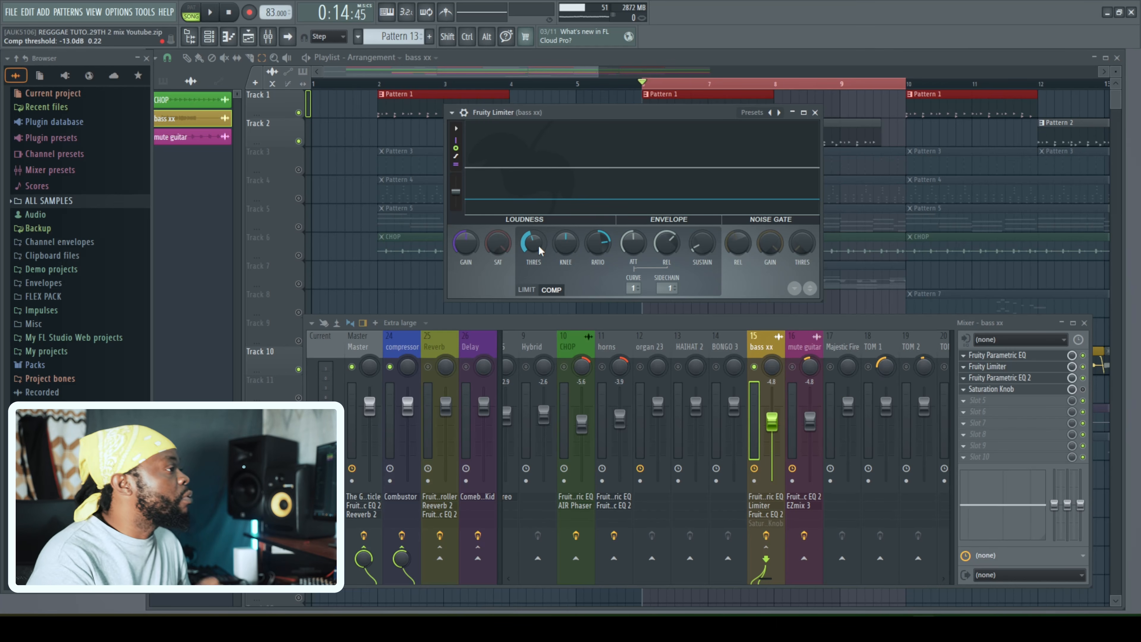
Step: Lower the Fruity Limiter compressor threshold to its minimum and play the loop to hear the kick duck the bass
{"action": "left_click_drag", "start_coordinate": [539, 244], "coordinate": [539, 246]}
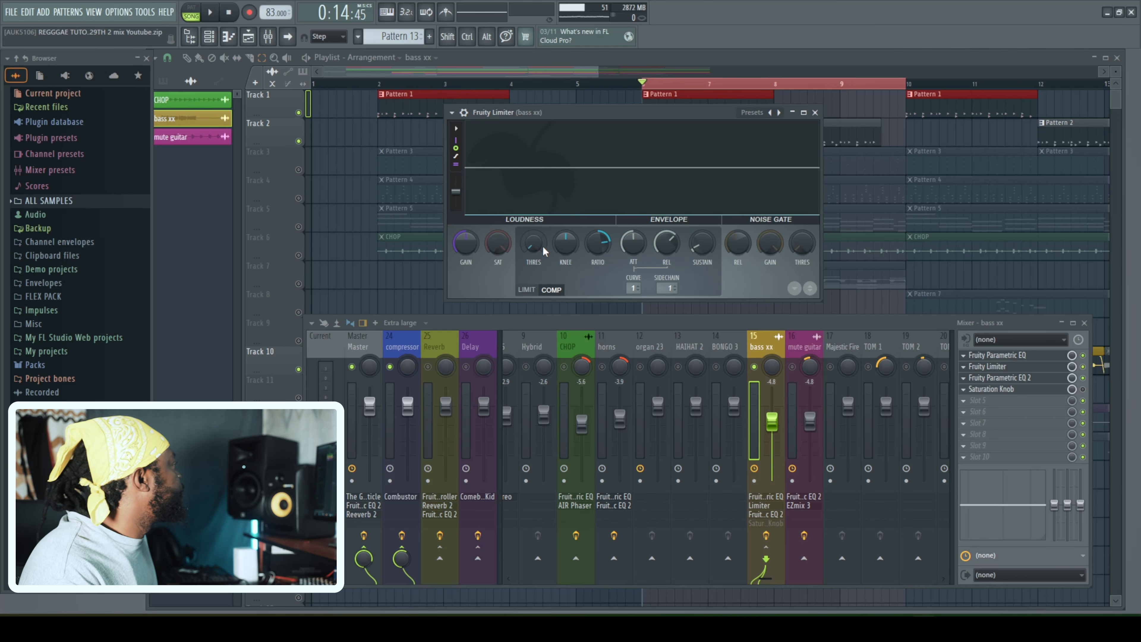
{"action": "key", "text": "space"}
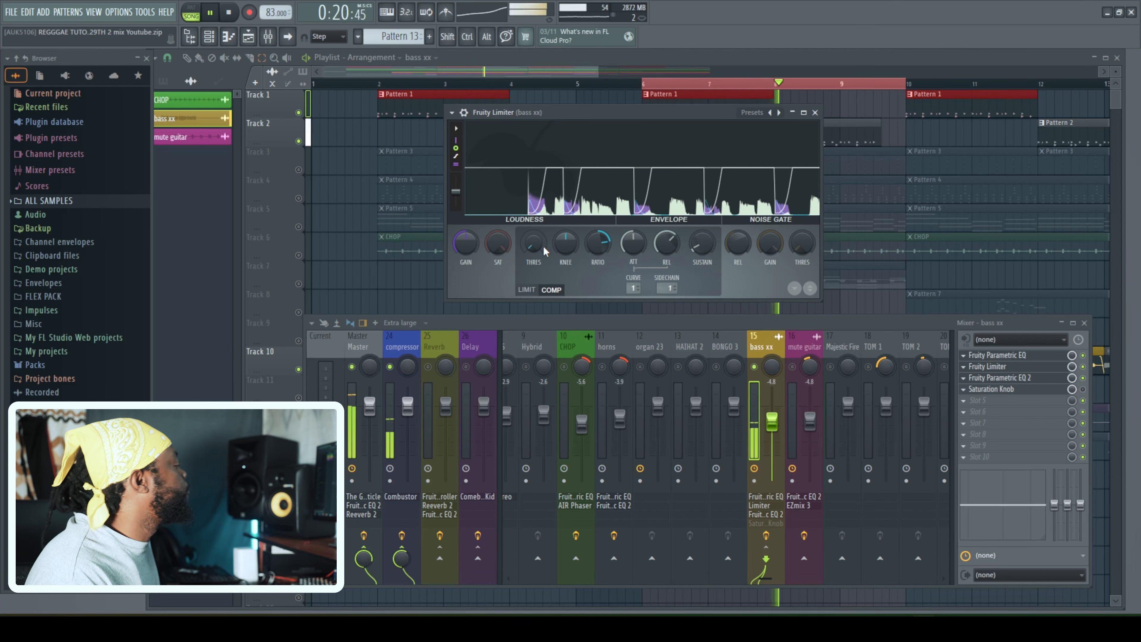
{"action": "key", "text": "space"}
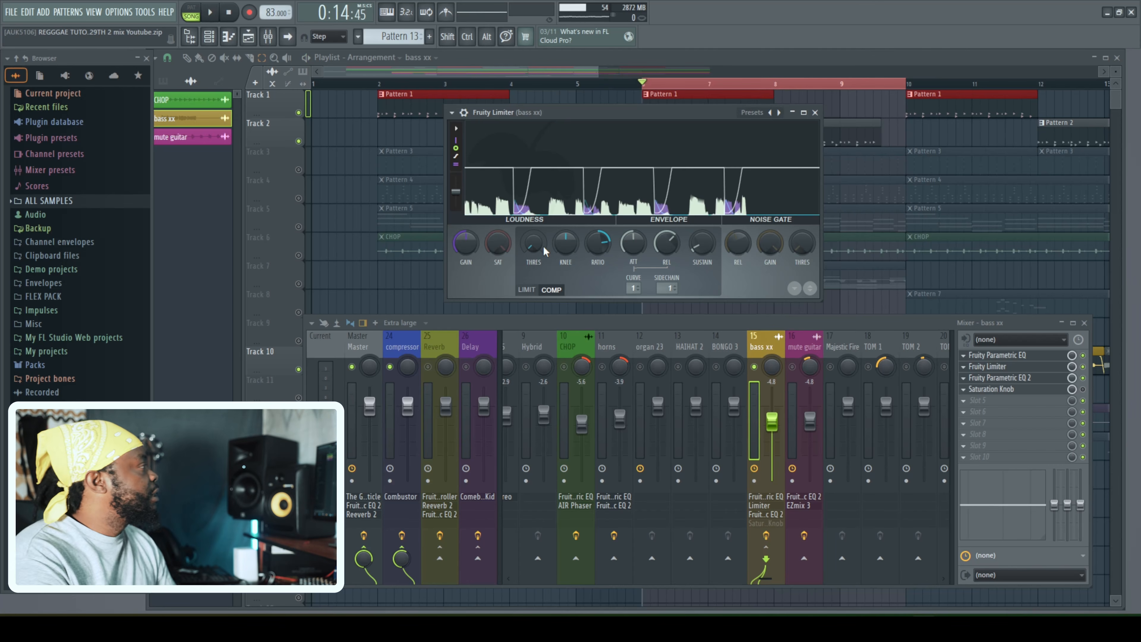
Step: Raise the compressor threshold to about -11.6 dB and replay the loop to compare the lighter bass compression
{"action": "left_click_drag", "start_coordinate": [534, 250], "coordinate": [534, 215]}
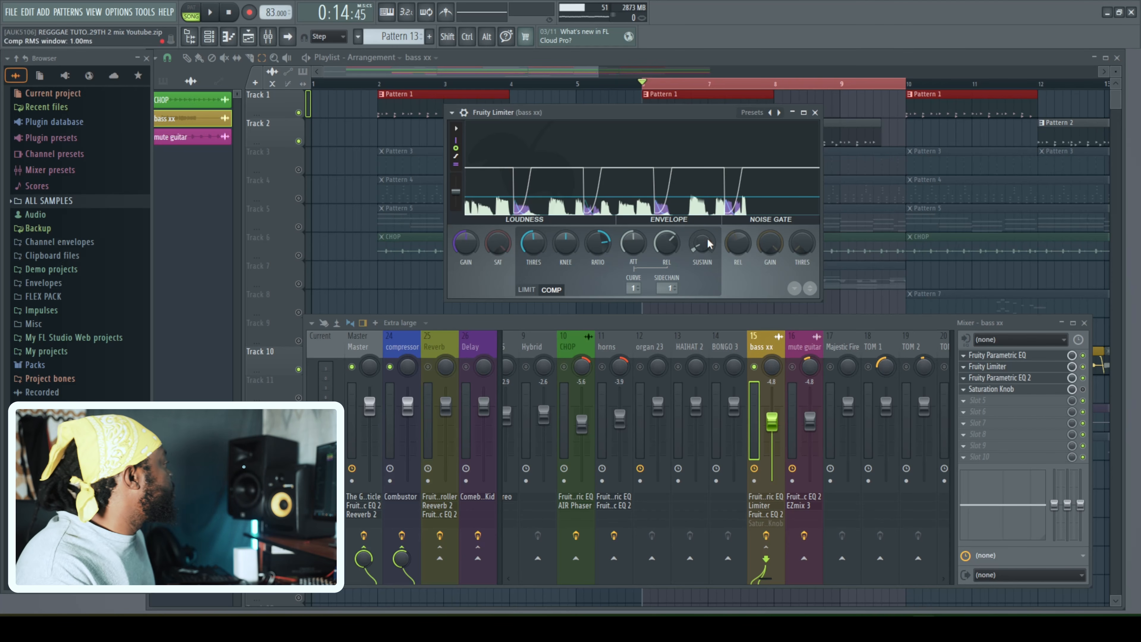
{"action": "key", "text": "space"}
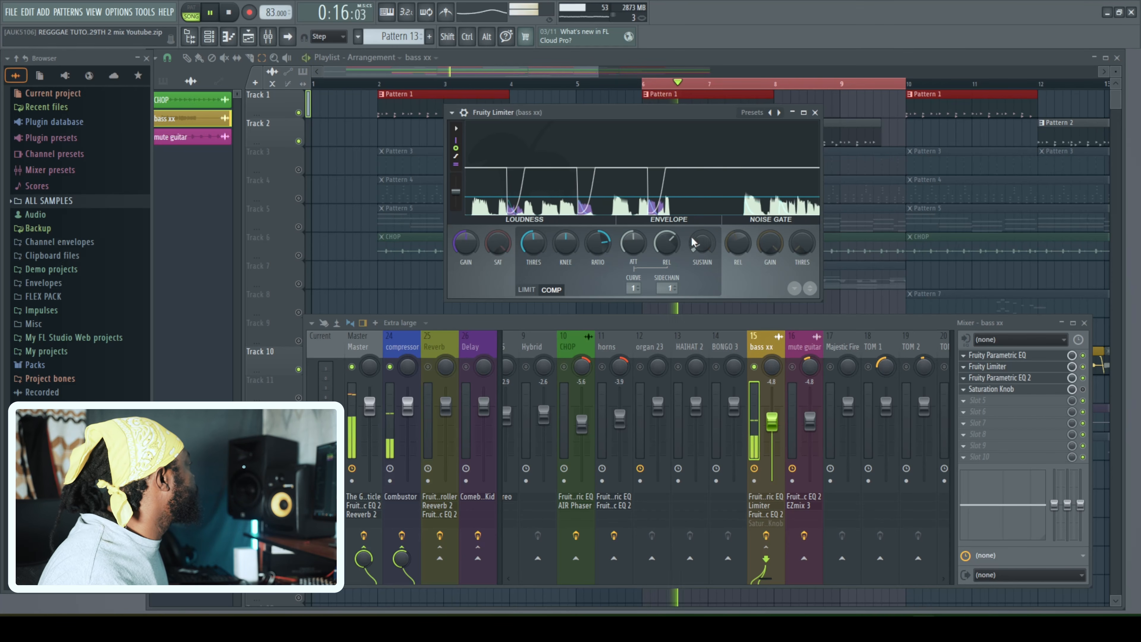
{"action": "key", "text": "space"}
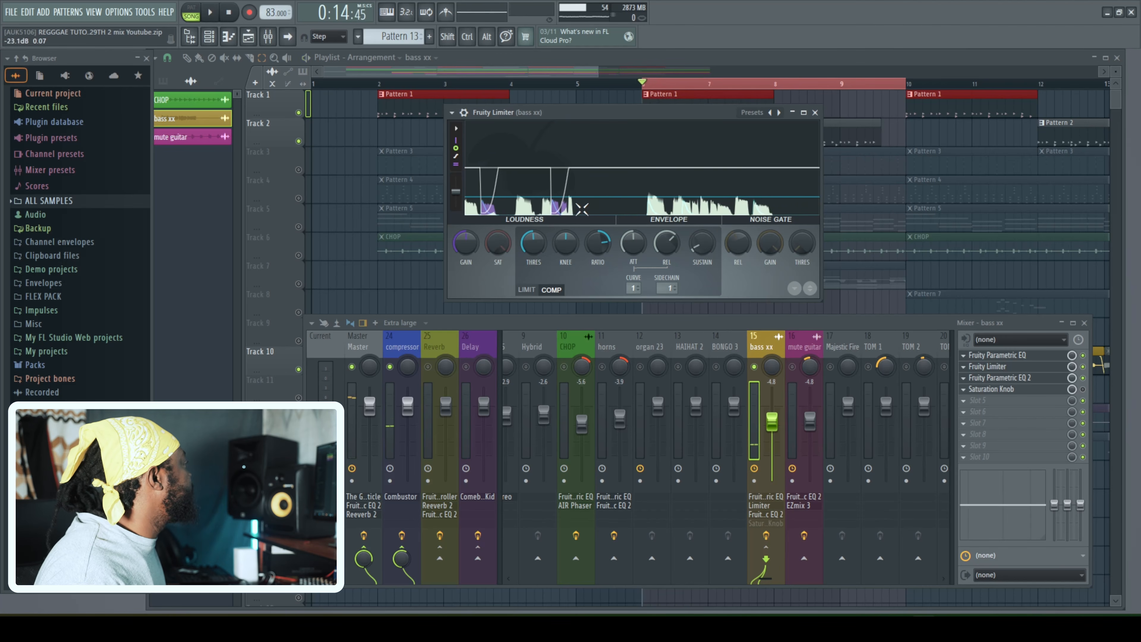
{"action": "key", "text": "space"}
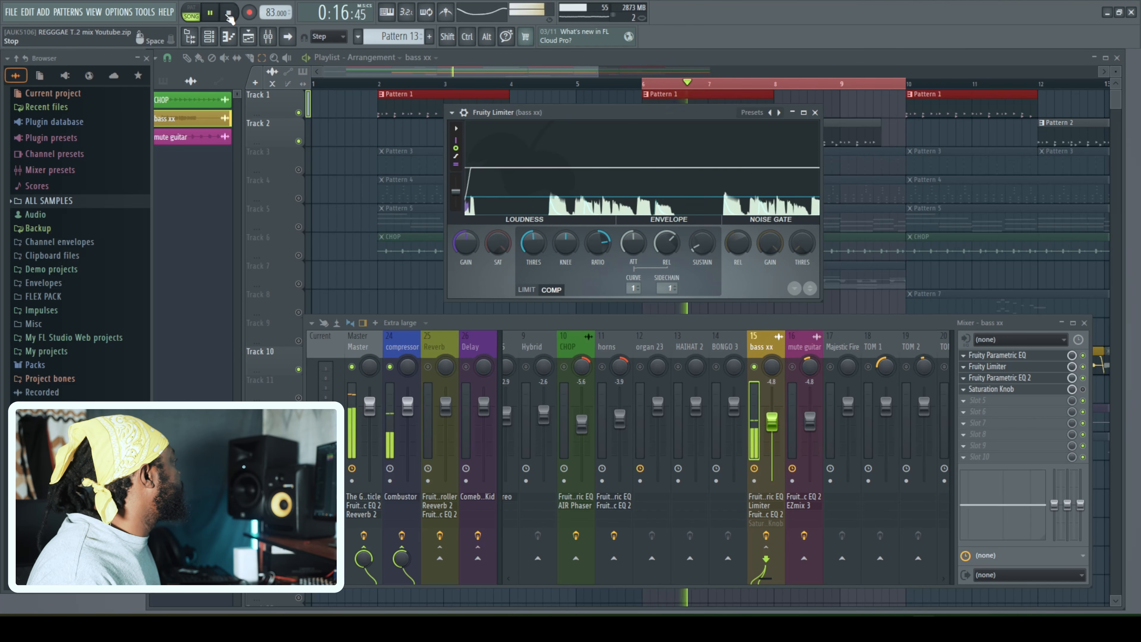
{"action": "left_click", "coordinate": [237, 18]}
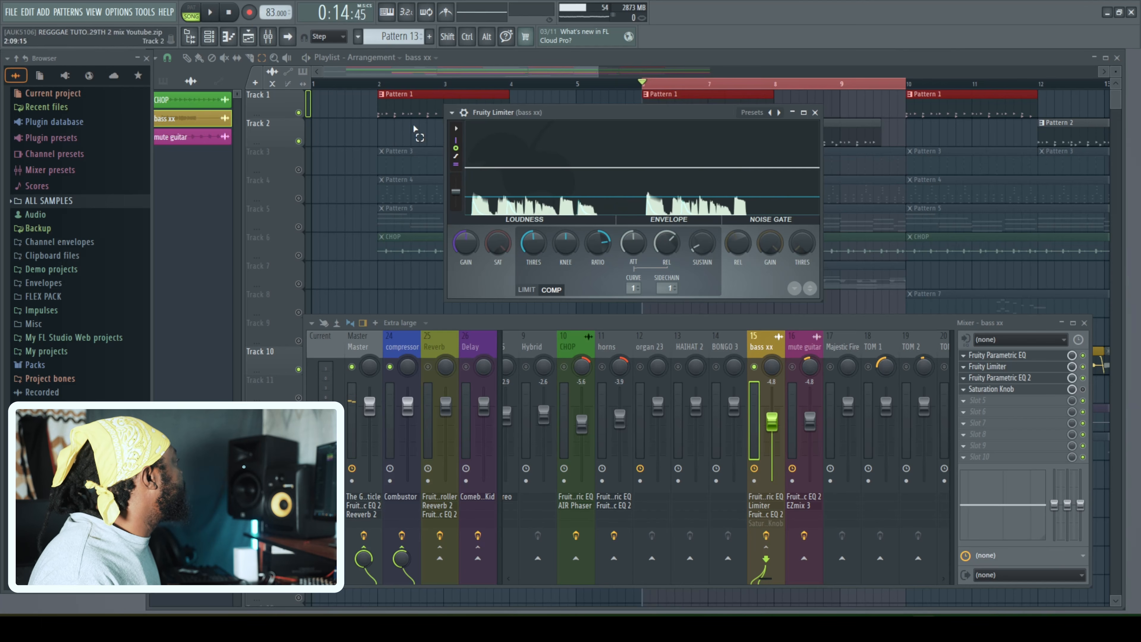
{"action": "key", "text": "space"}
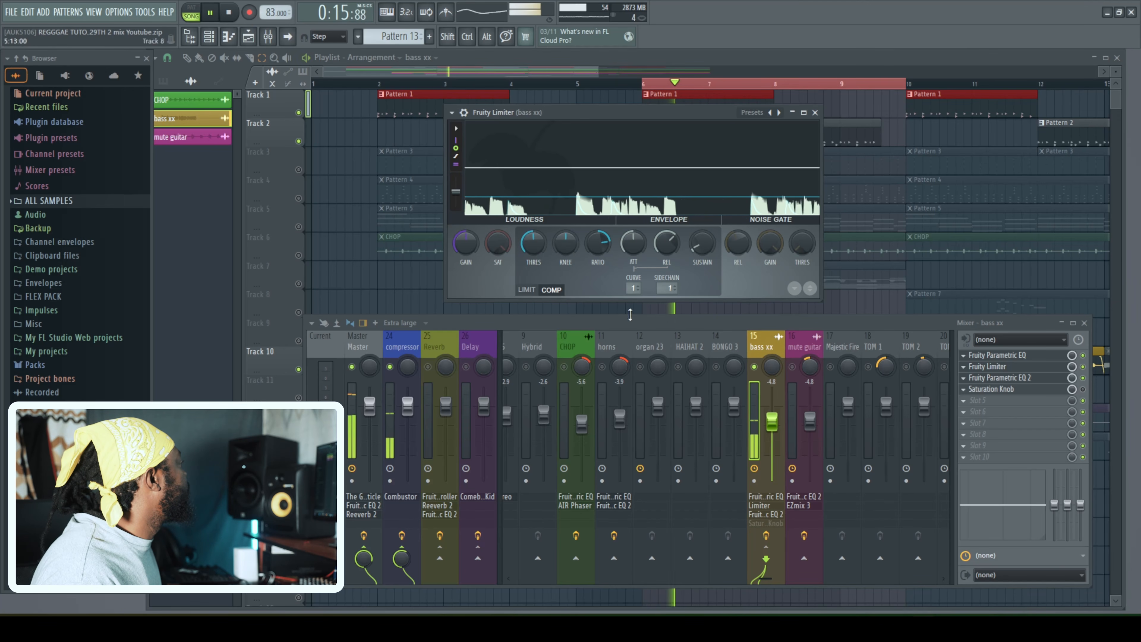
{"action": "key", "text": "space"}
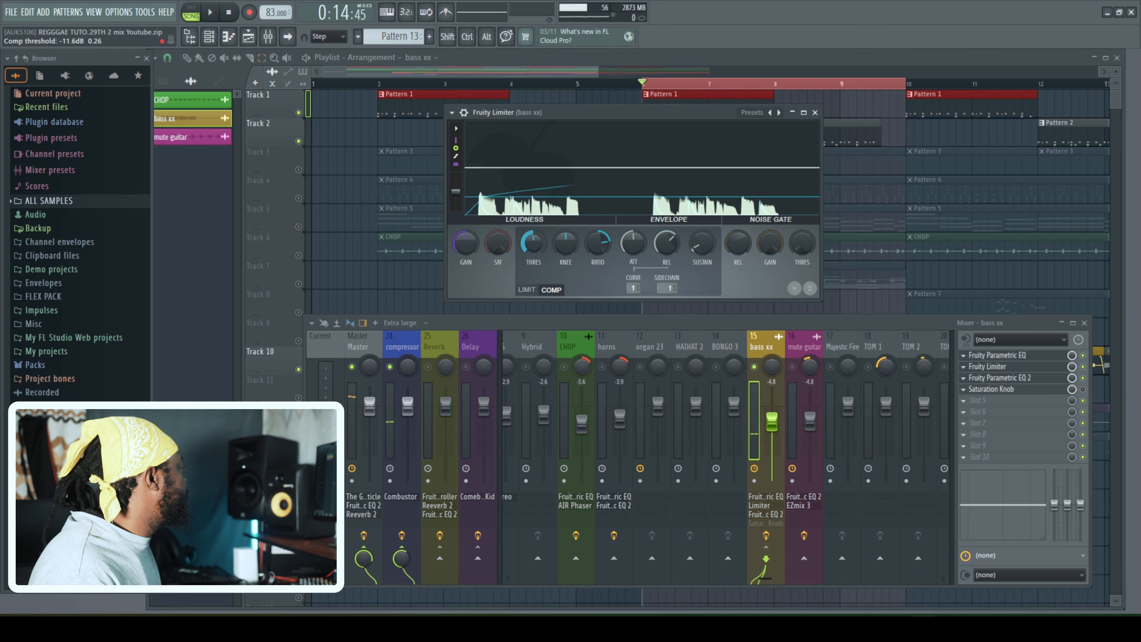
Step: Fine-tune the compressor threshold slightly lower and play the loop to check the bass against the drums
{"action": "left_click_drag", "start_coordinate": [528, 251], "coordinate": [533, 245]}
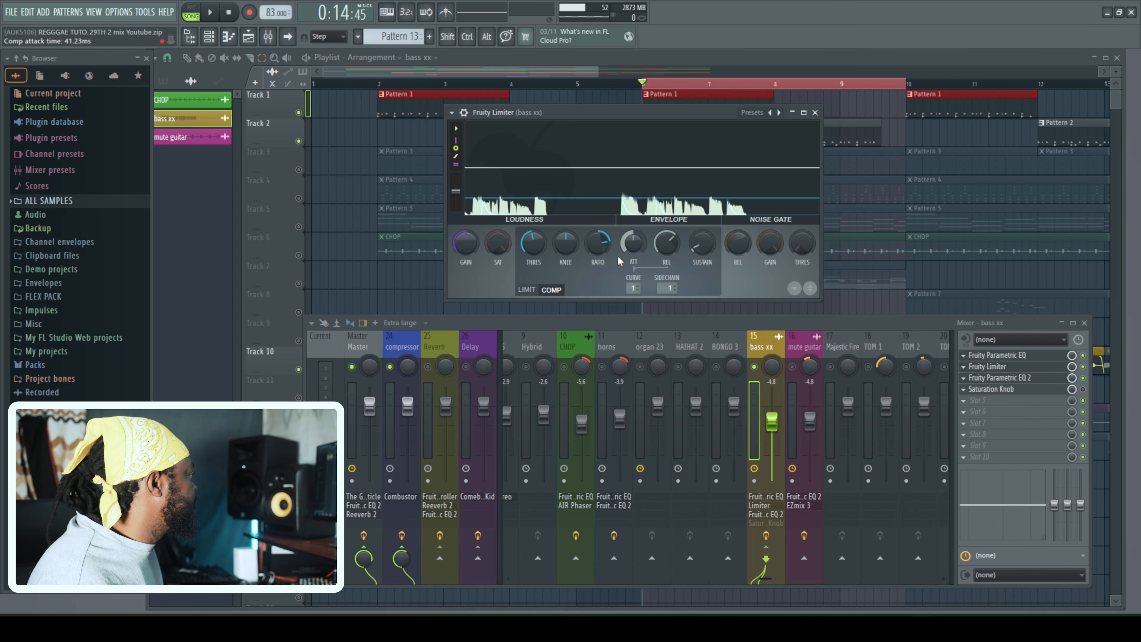
{"action": "key", "text": "space"}
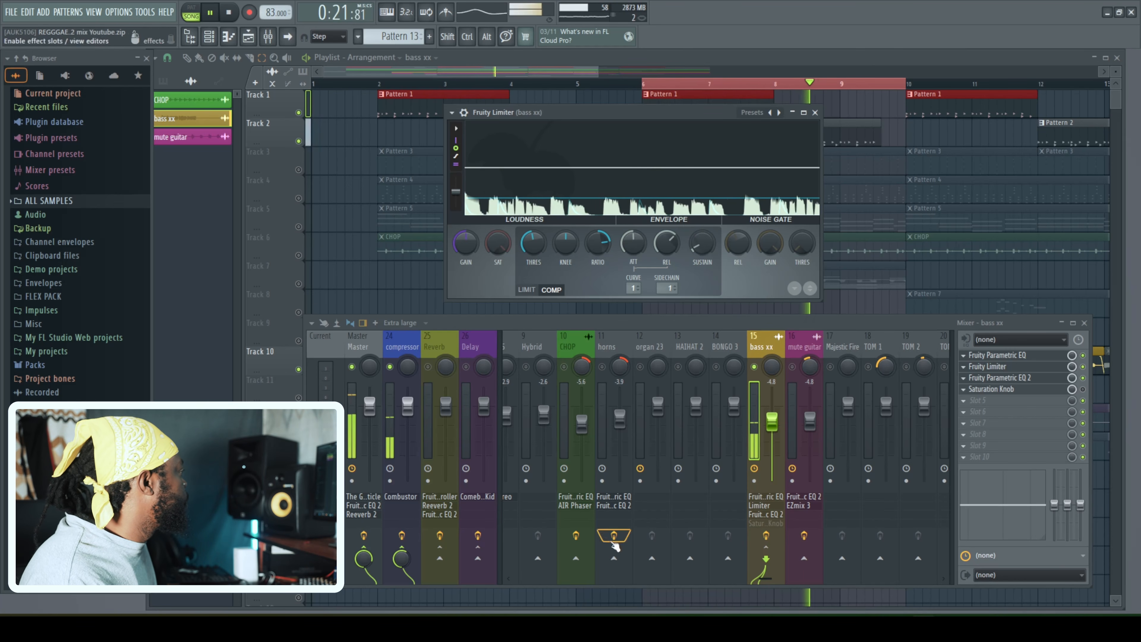
{"action": "key", "text": "space"}
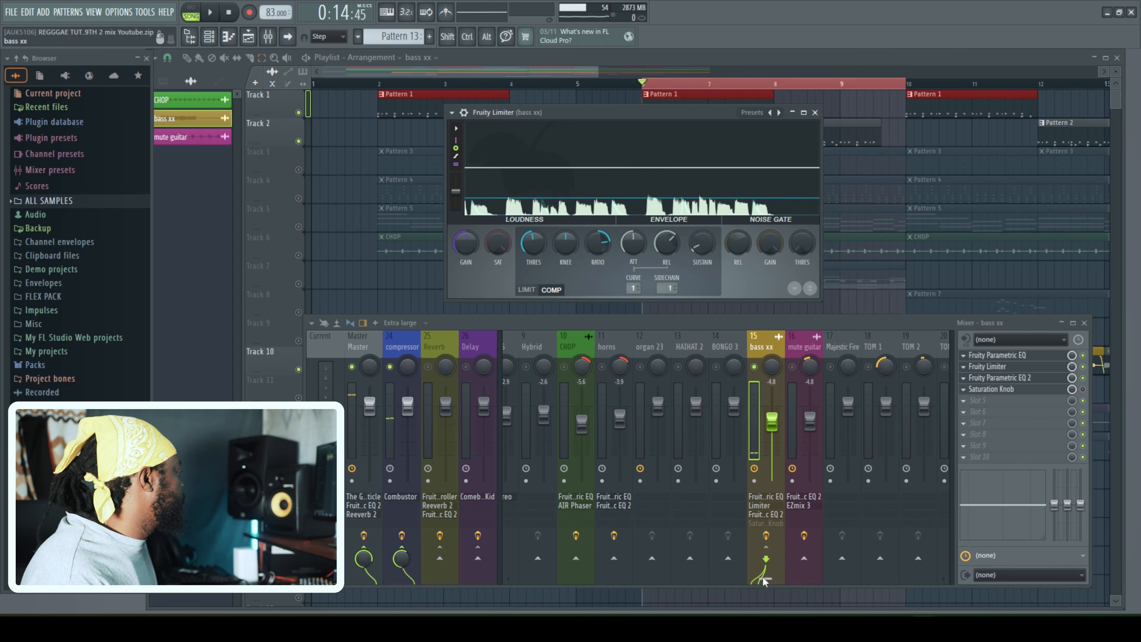
Step: Unmute the remaining playlist tracks, unsolo the bass xx mixer track and play the full mix to hear the bass in context
{"action": "left_click_drag", "start_coordinate": [764, 580], "coordinate": [573, 583]}
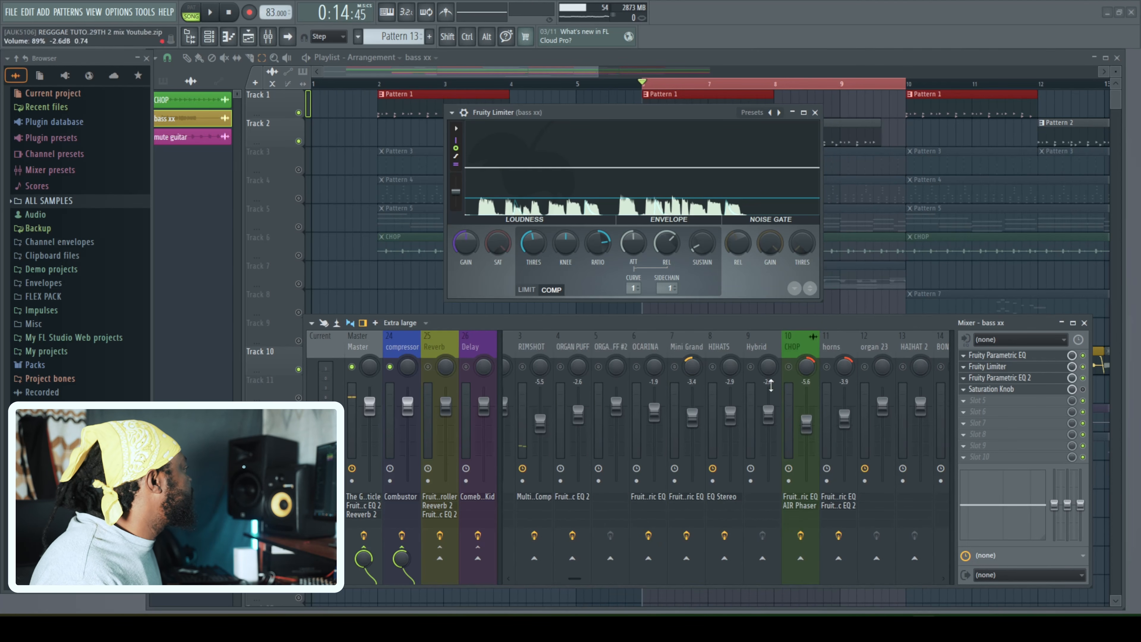
{"action": "right_click", "coordinate": [300, 142]}
{"action": "right_click", "coordinate": [300, 142]}
{"action": "key", "text": "space"}
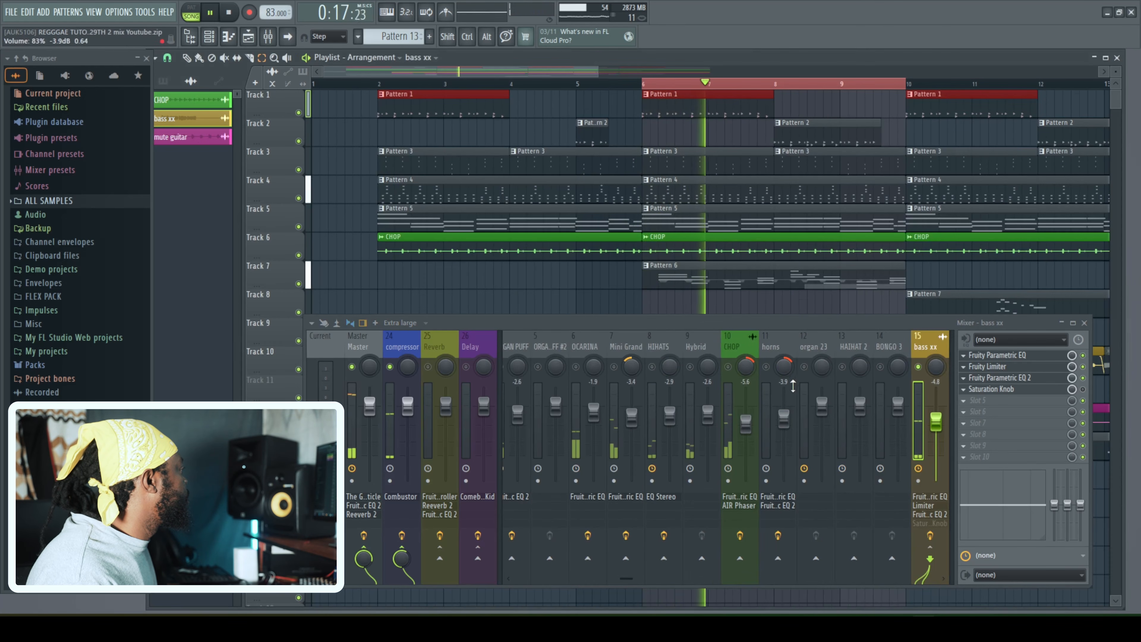
{"action": "right_click", "coordinate": [918, 367]}
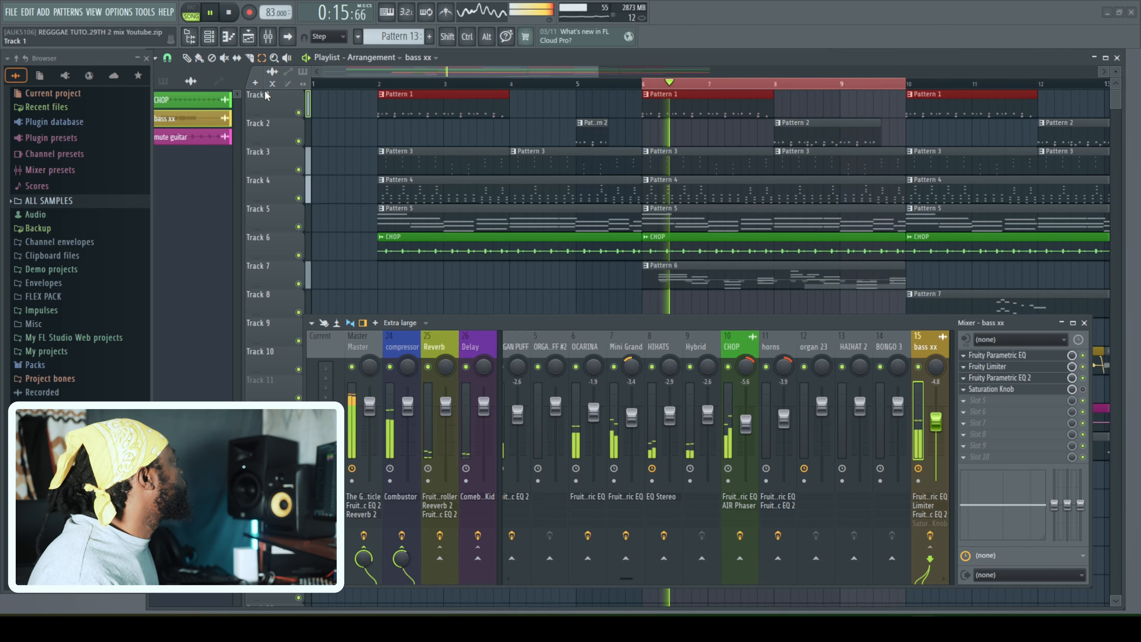
{"action": "key", "text": "space"}
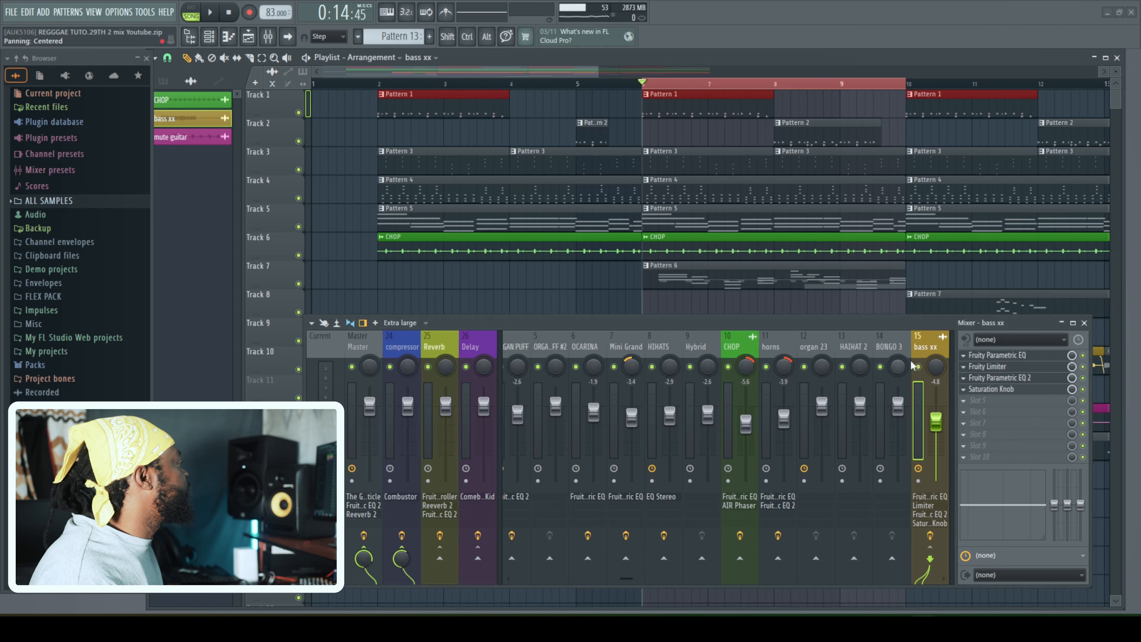
Step: Solo the bass xx mixer track and open its Saturation Knob effect
{"action": "right_click", "coordinate": [918, 367]}
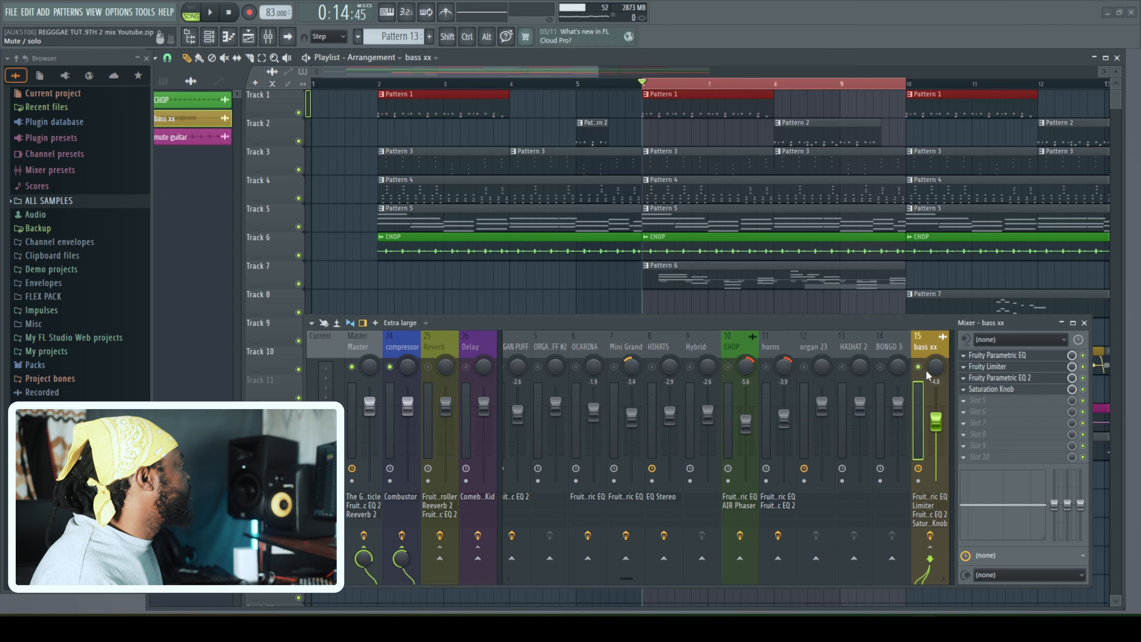
{"action": "left_click", "coordinate": [990, 390]}
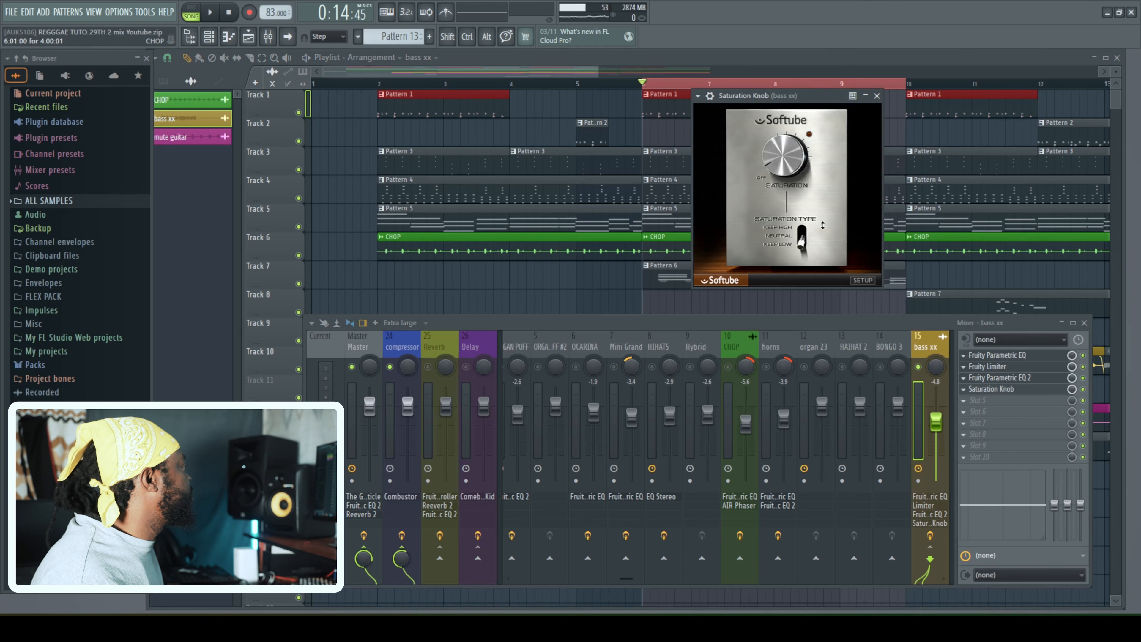